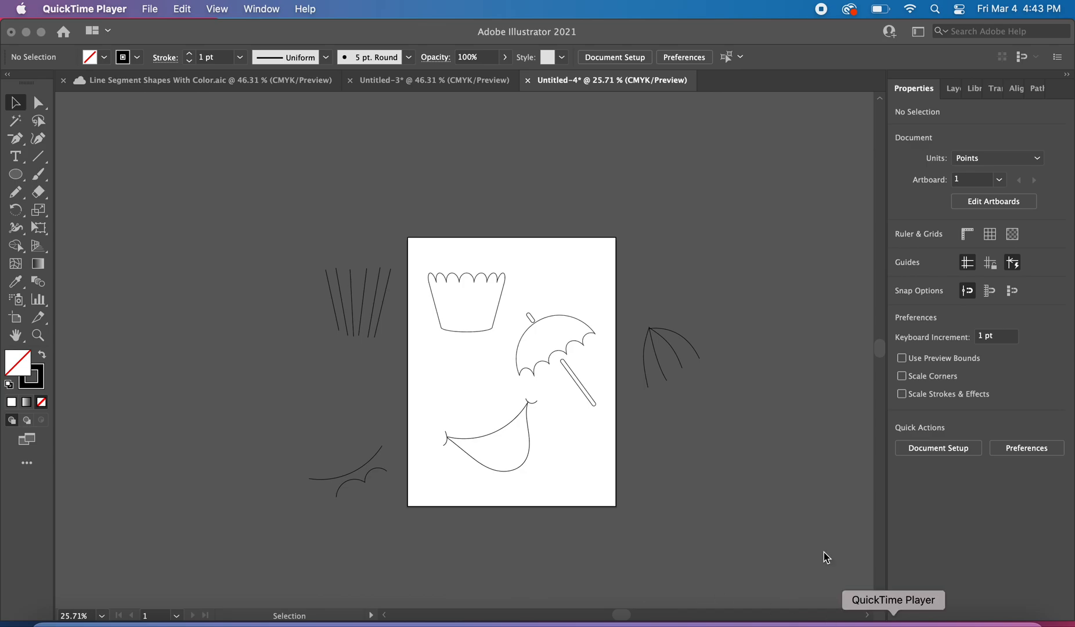
- Move the six slanted fold lines onto the cupcake wrapper so they line up with the notches of its scalloped edge
{"action": "left_click", "coordinate": [553, 442]}
{"action": "scroll", "coordinate": [553, 442], "scroll_direction": "up", "scroll_amount": 5}
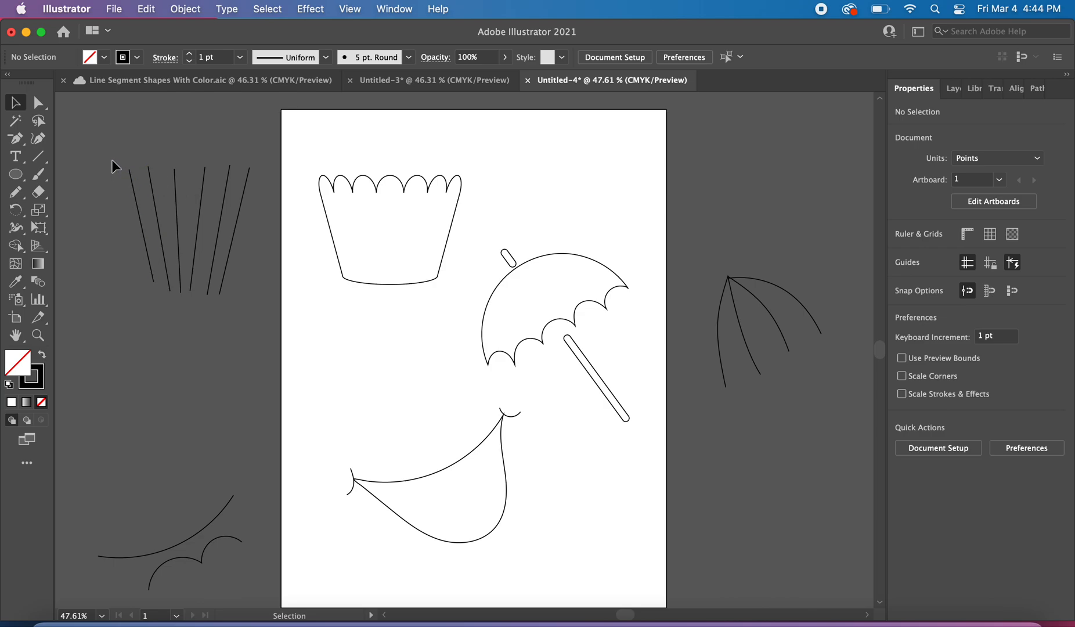
{"action": "left_click", "coordinate": [242, 293]}
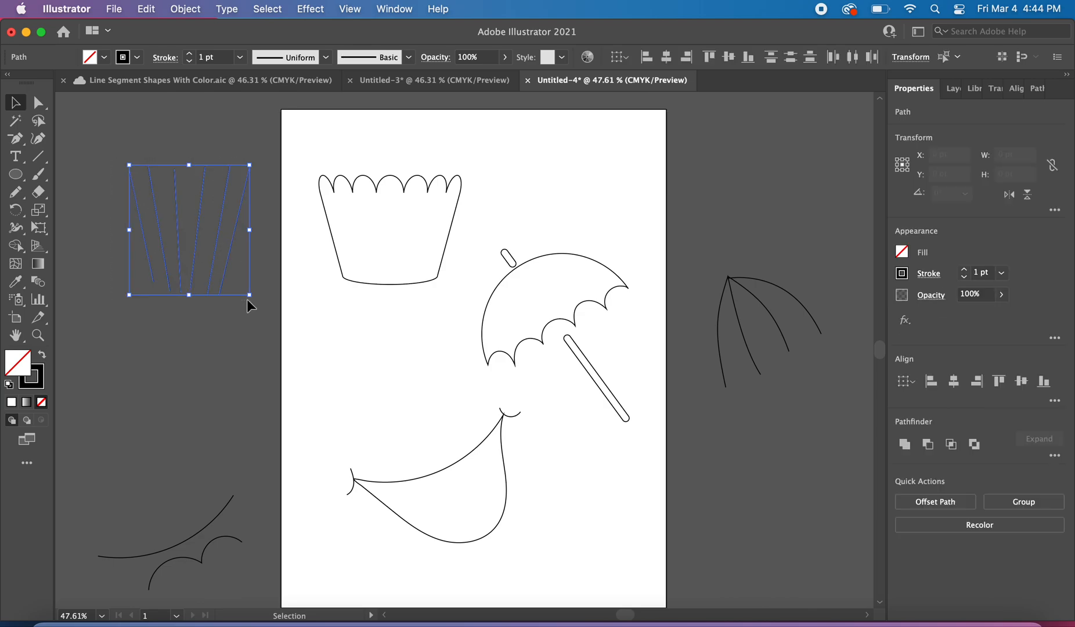
{"action": "left_click_drag", "start_coordinate": [197, 233], "coordinate": [400, 239]}
{"action": "left_click", "coordinate": [232, 169]}
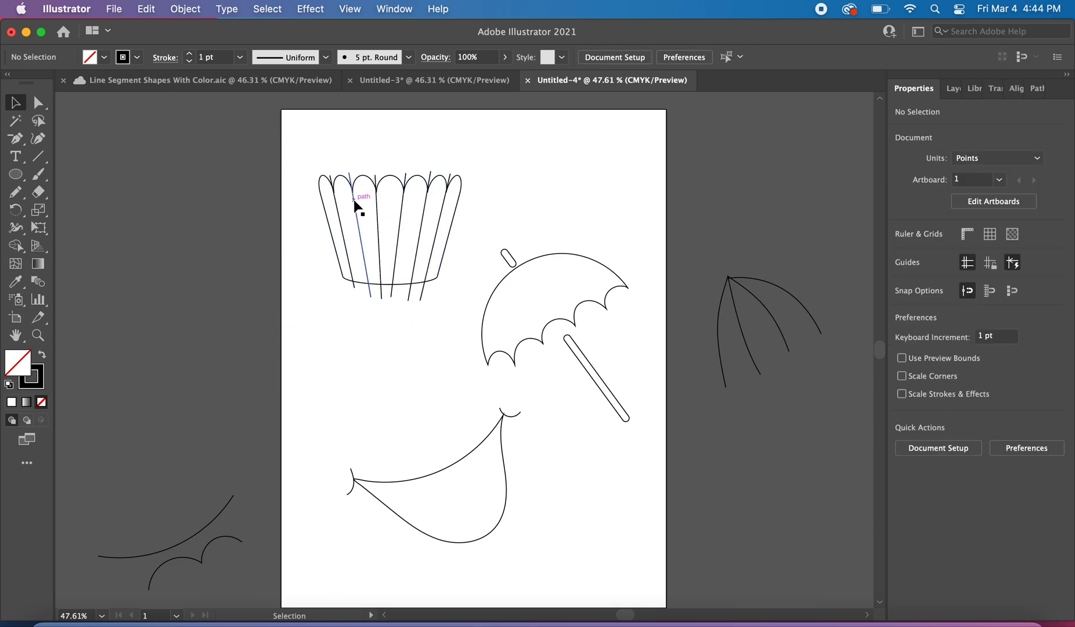
- Replace the wrapper's rightmost fold line with a new straight Pencil line from above the last notch to below the base
{"action": "scroll", "coordinate": [356, 206], "scroll_direction": "up", "scroll_amount": 6}
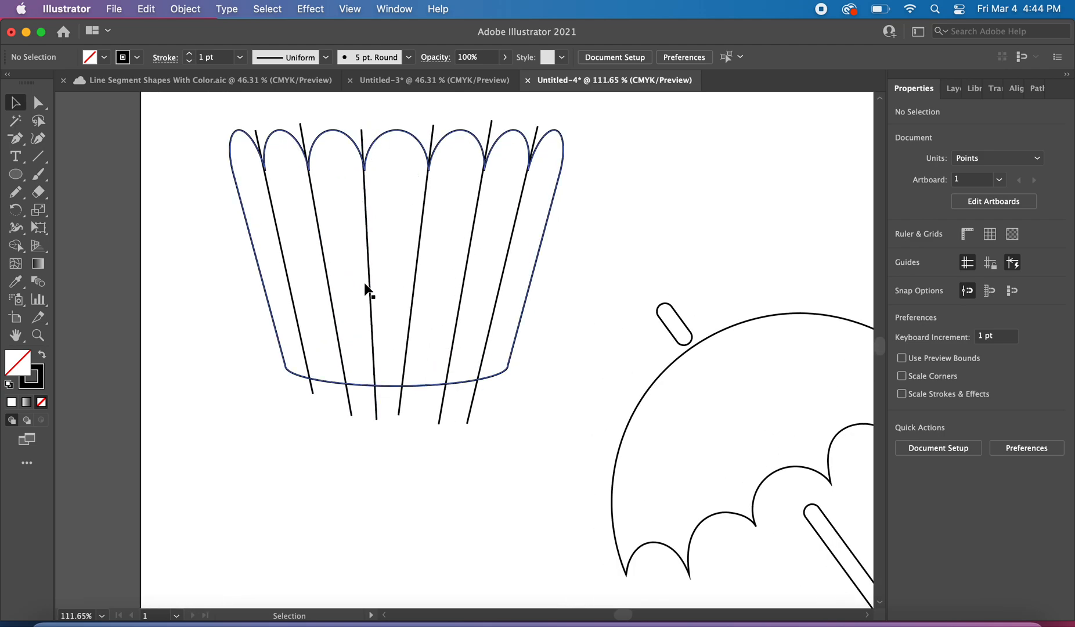
{"action": "scroll", "coordinate": [379, 378], "scroll_direction": "right", "scroll_amount": 3}
{"action": "scroll", "coordinate": [380, 378], "scroll_direction": "up", "scroll_amount": 2}
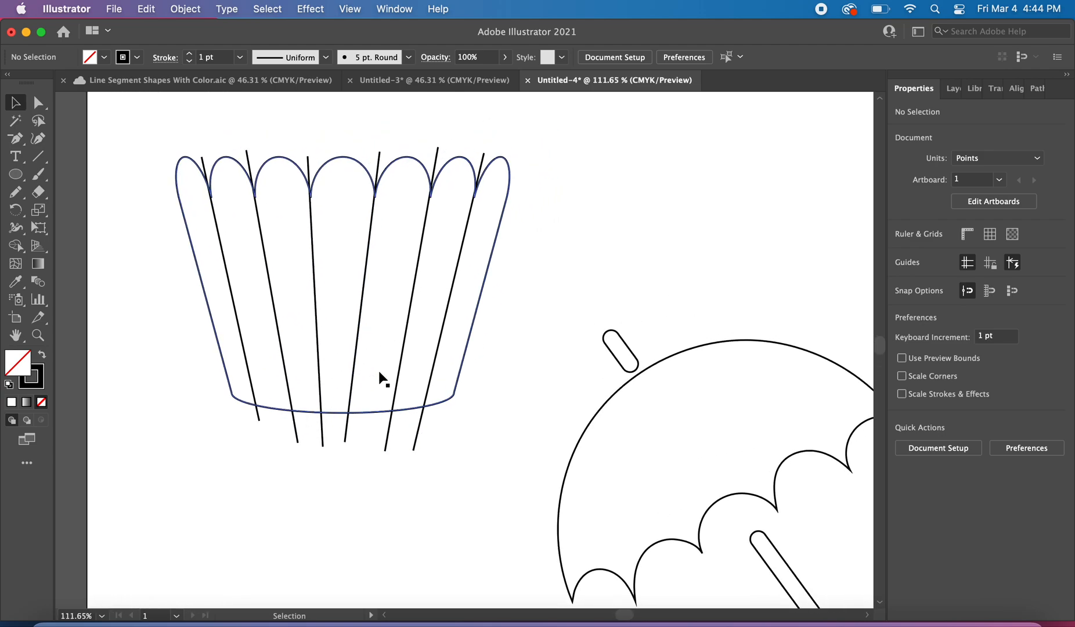
{"action": "scroll", "coordinate": [379, 373], "scroll_direction": "right", "scroll_amount": 3}
{"action": "scroll", "coordinate": [380, 373], "scroll_direction": "up", "scroll_amount": 1}
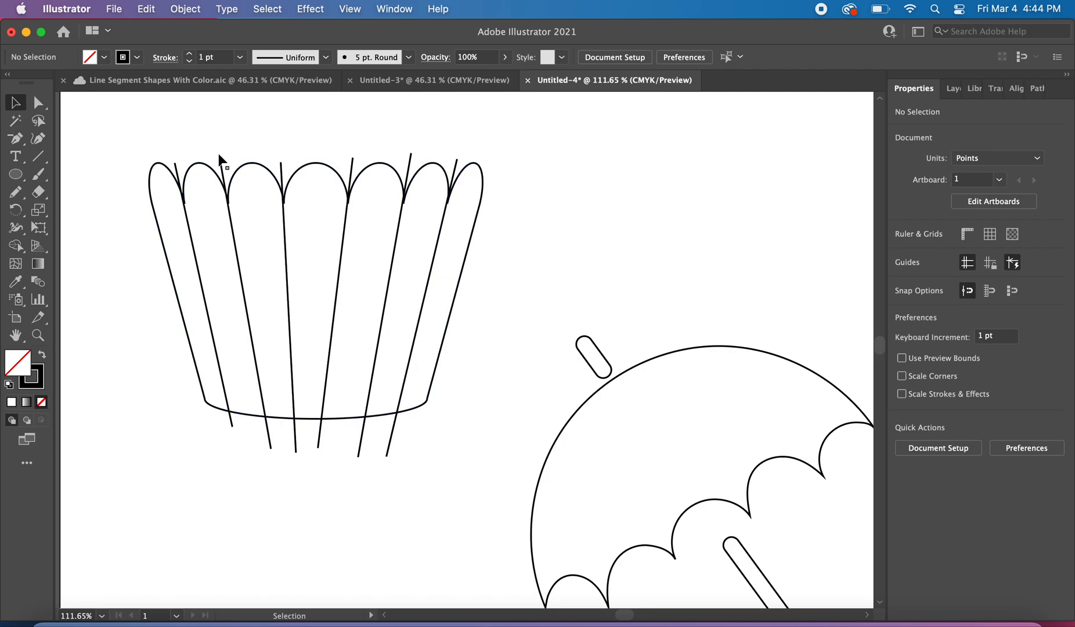
{"action": "left_click", "coordinate": [438, 242]}
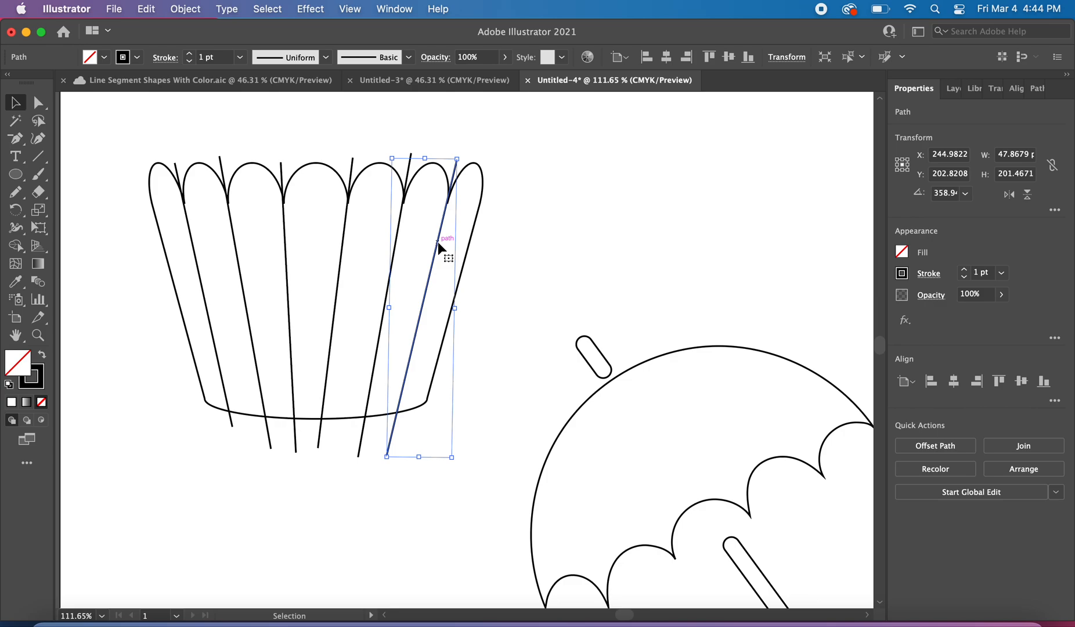
{"action": "key", "text": "Delete"}
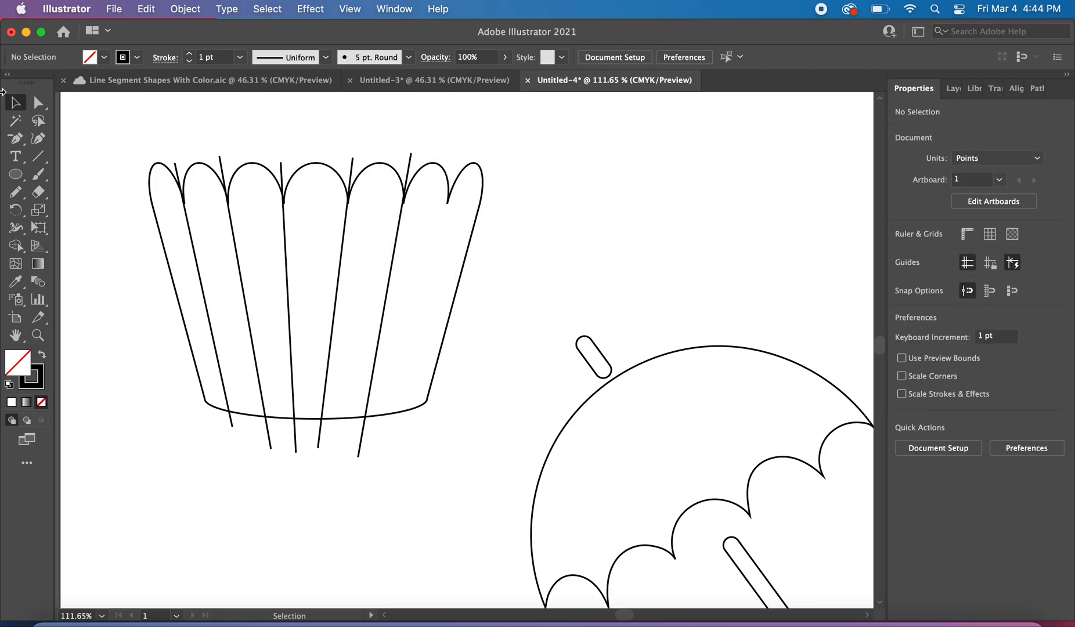
{"action": "key", "text": "n"}
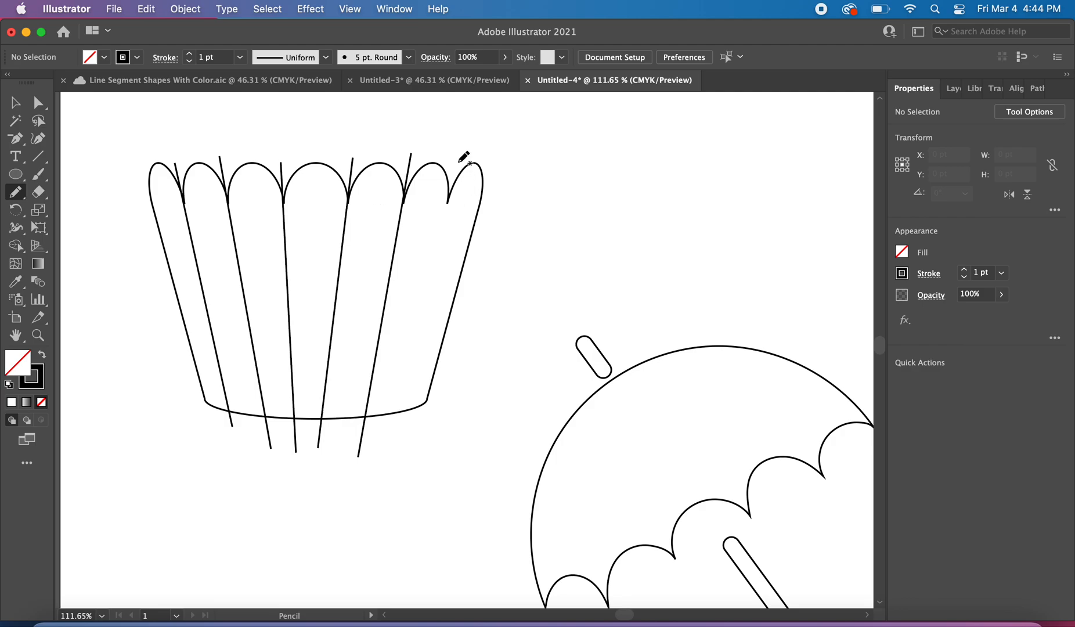
{"action": "left_click_drag", "start_coordinate": [459, 159], "coordinate": [395, 438]}
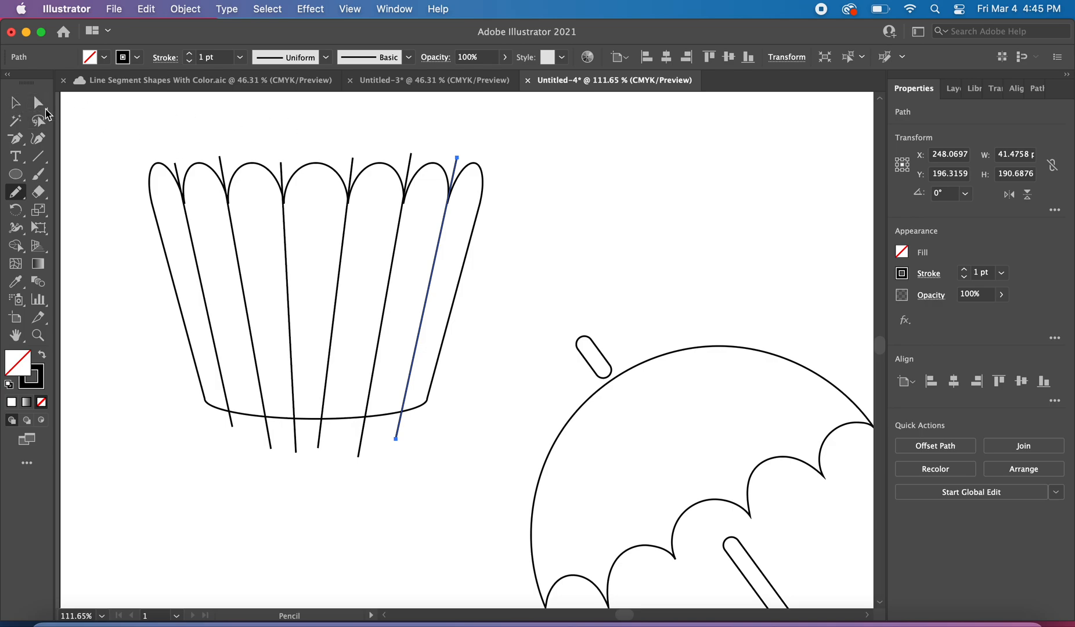
- Divide the cupcake wrapper outline along all of its fold lines with the Pathfinder Divide operation
{"action": "left_click", "coordinate": [16, 103]}
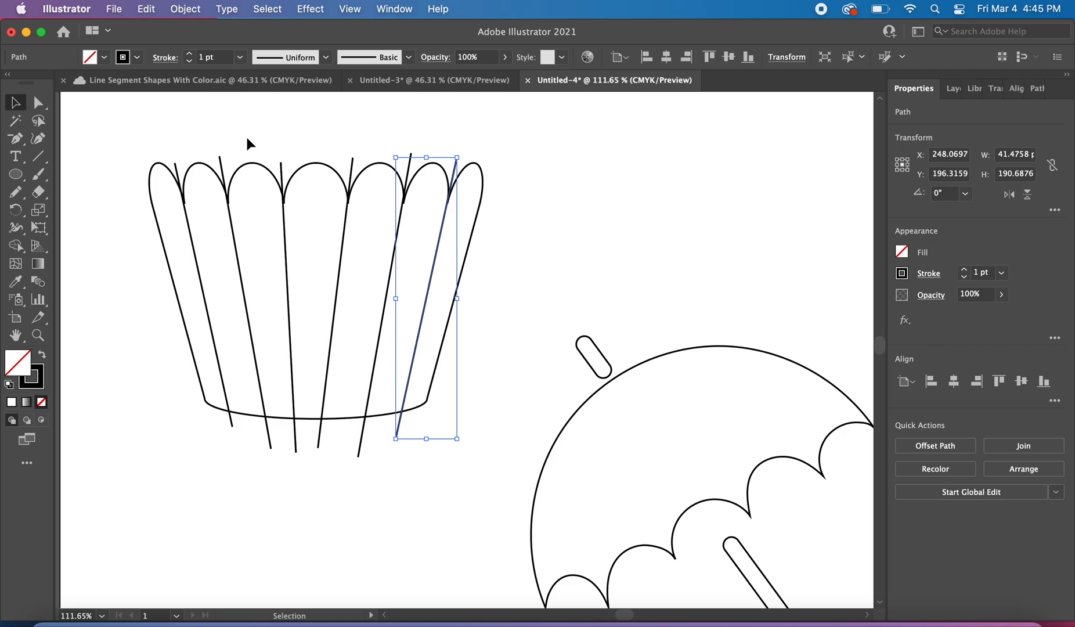
{"action": "left_click_drag", "start_coordinate": [118, 130], "coordinate": [482, 459]}
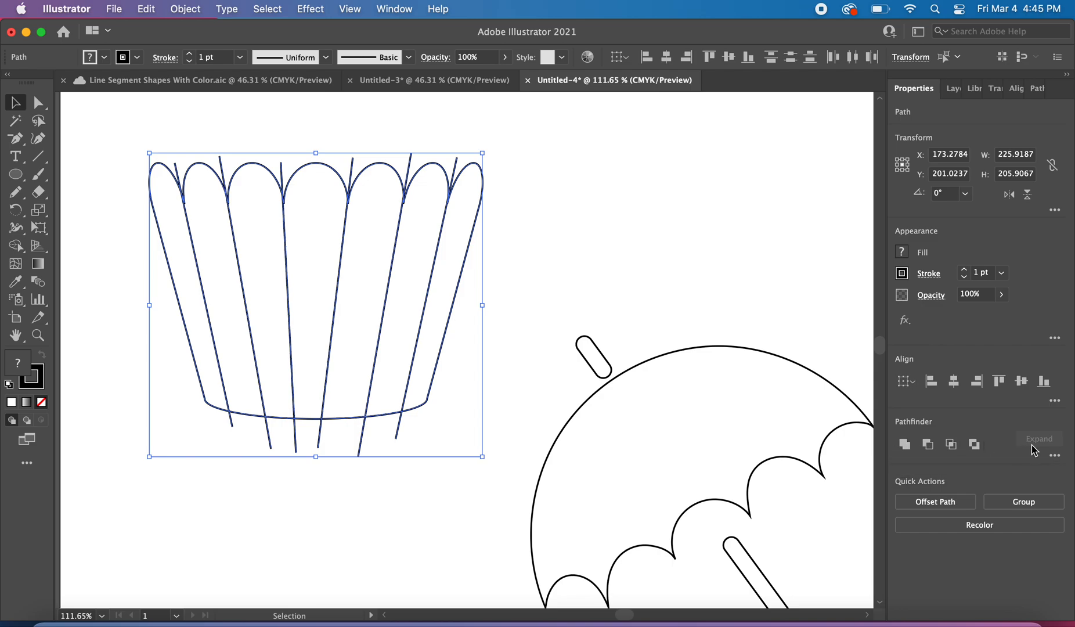
{"action": "left_click", "coordinate": [1058, 456]}
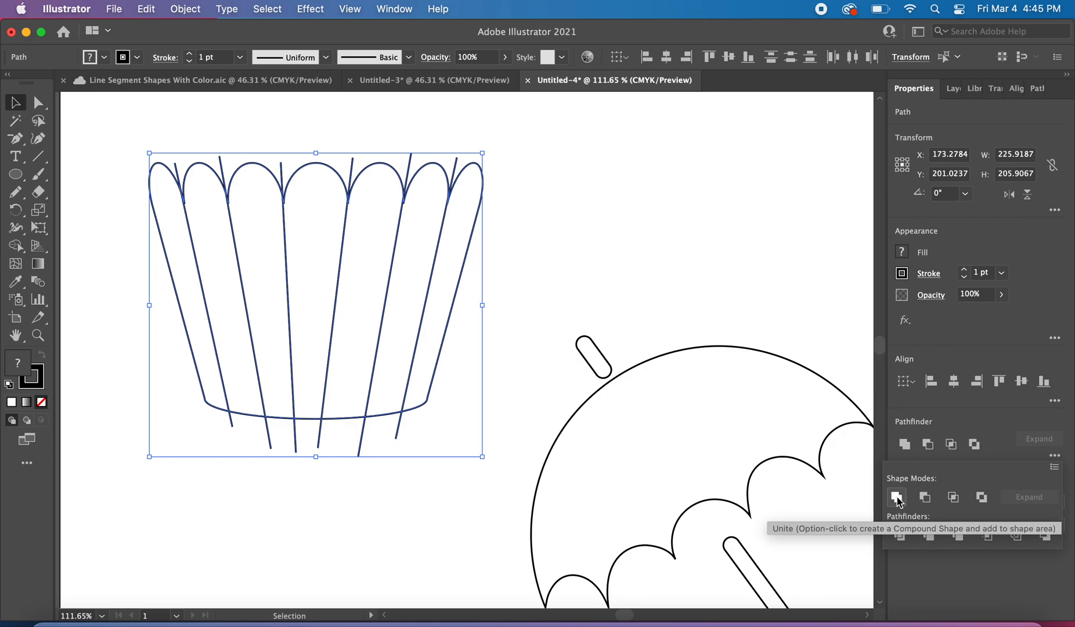
{"action": "left_click", "coordinate": [900, 535]}
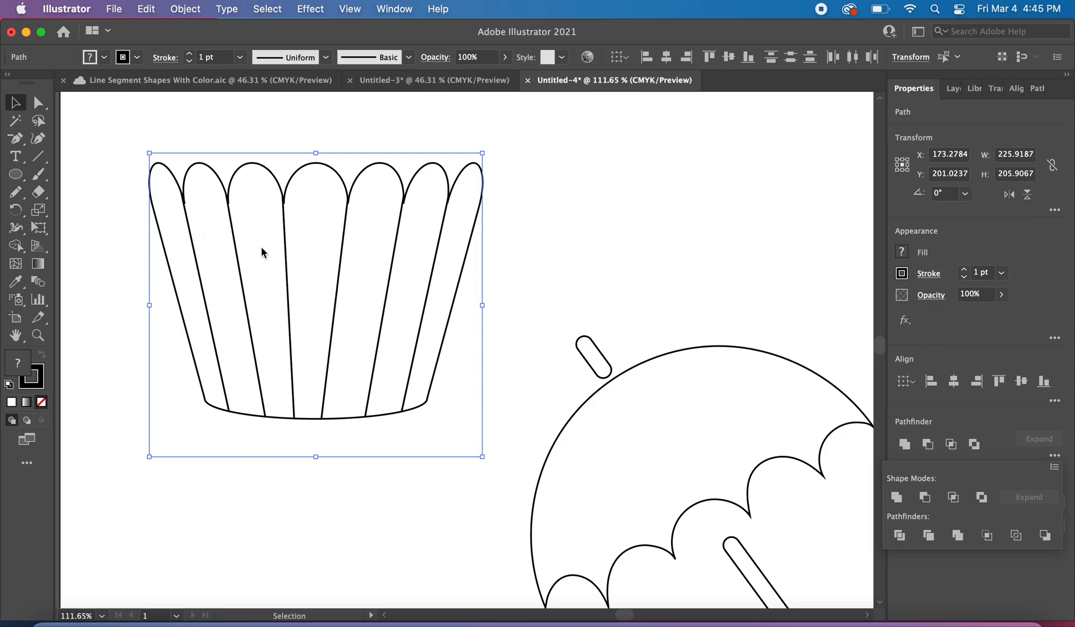
- Isolate the wrapper's leftmost section to check it as a separate shape, and exit isolation mode
{"action": "double_click", "coordinate": [174, 271]}
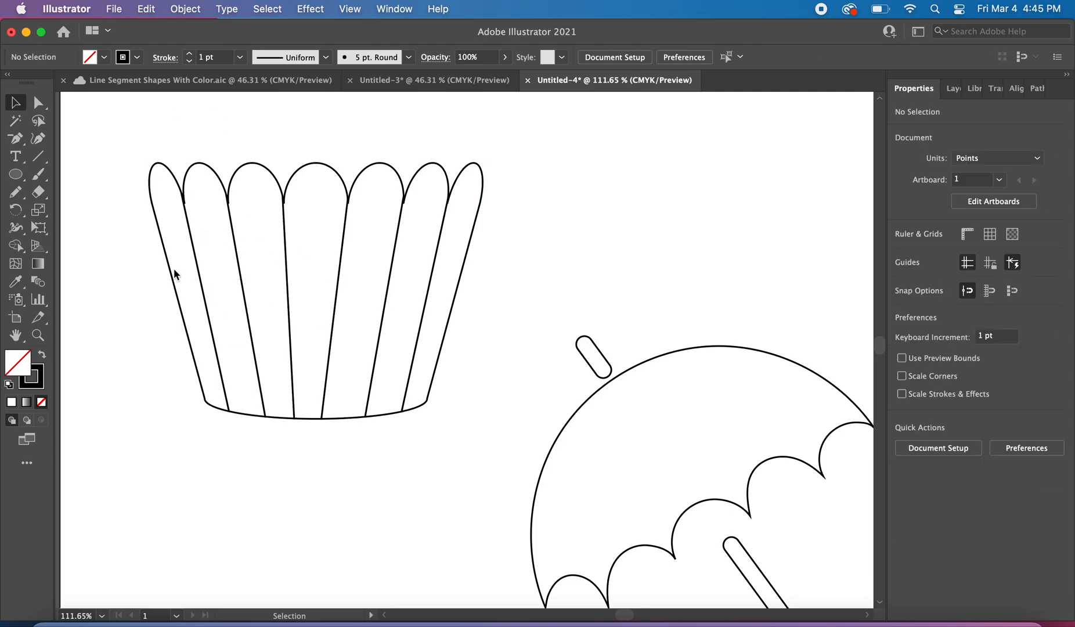
{"action": "left_click", "coordinate": [174, 272]}
{"action": "mouse_move", "coordinate": [175, 271]}
{"action": "left_mouse_down"}
{"action": "mouse_move", "coordinate": [131, 270]}
{"action": "mouse_move", "coordinate": [174, 270]}
{"action": "left_mouse_up"}
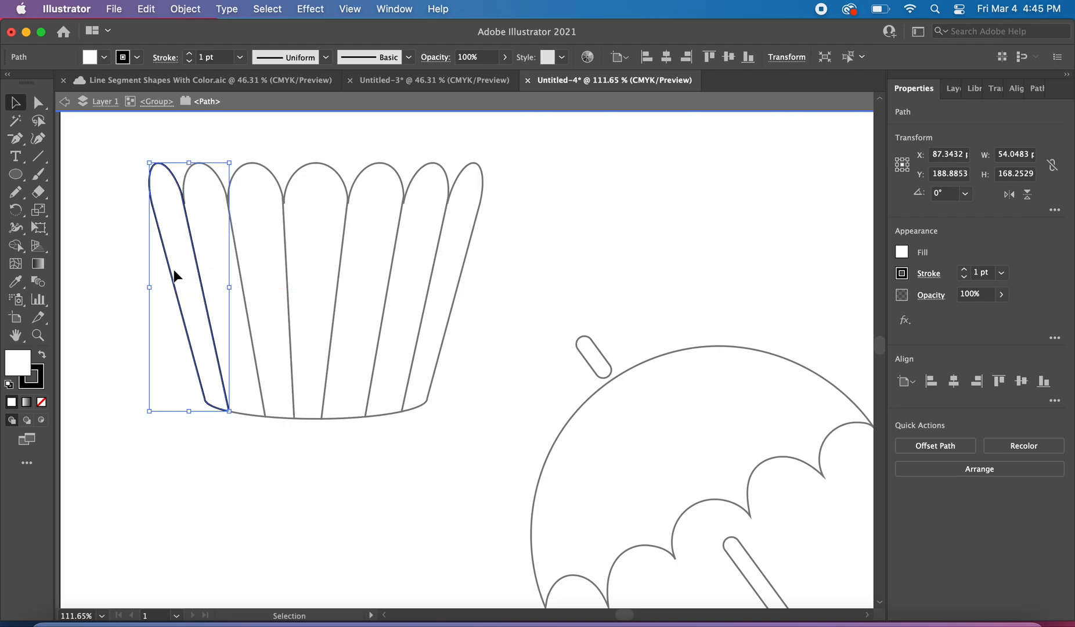
{"action": "left_click", "coordinate": [64, 101]}
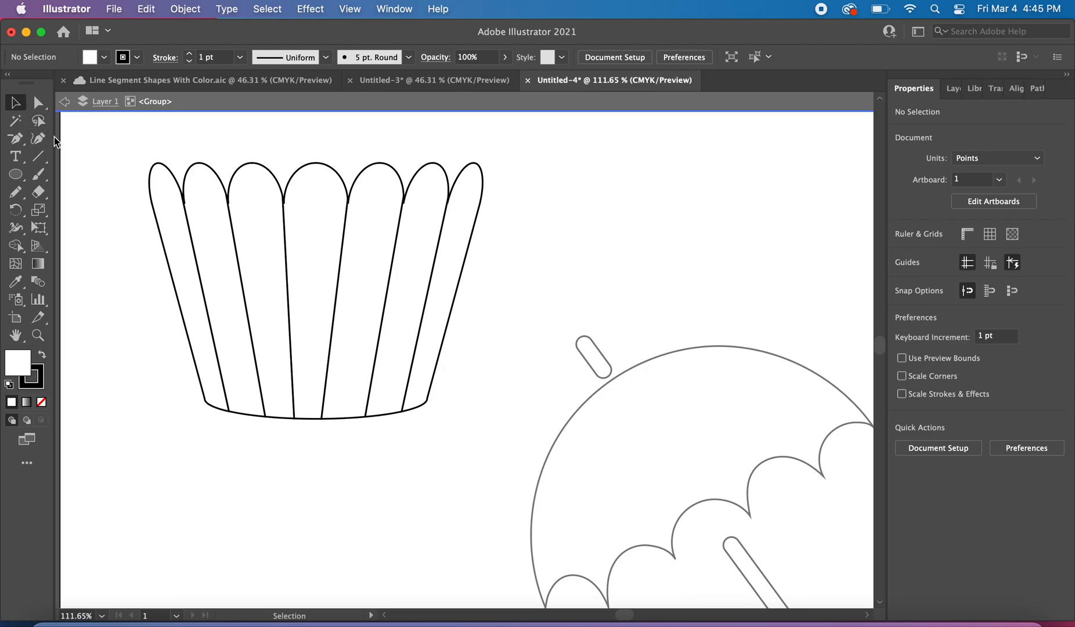
{"action": "left_click", "coordinate": [66, 102]}
{"action": "left_click", "coordinate": [66, 102]}
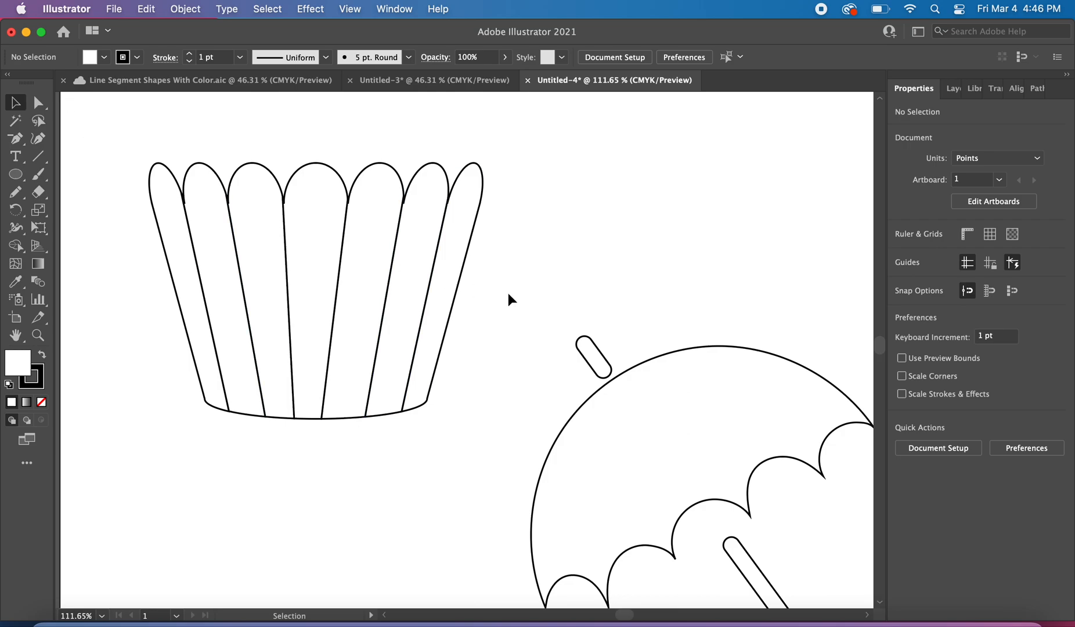
- Move the four curved rib lines onto the umbrella canopy, matching them to the notches of its scalloped edge
{"action": "scroll", "coordinate": [508, 292], "scroll_direction": "down", "scroll_amount": 2}
{"action": "scroll", "coordinate": [506, 290], "scroll_direction": "down", "scroll_amount": 2}
{"action": "scroll", "coordinate": [468, 335], "scroll_direction": "right", "scroll_amount": 5}
{"action": "scroll", "coordinate": [469, 335], "scroll_direction": "down", "scroll_amount": 3}
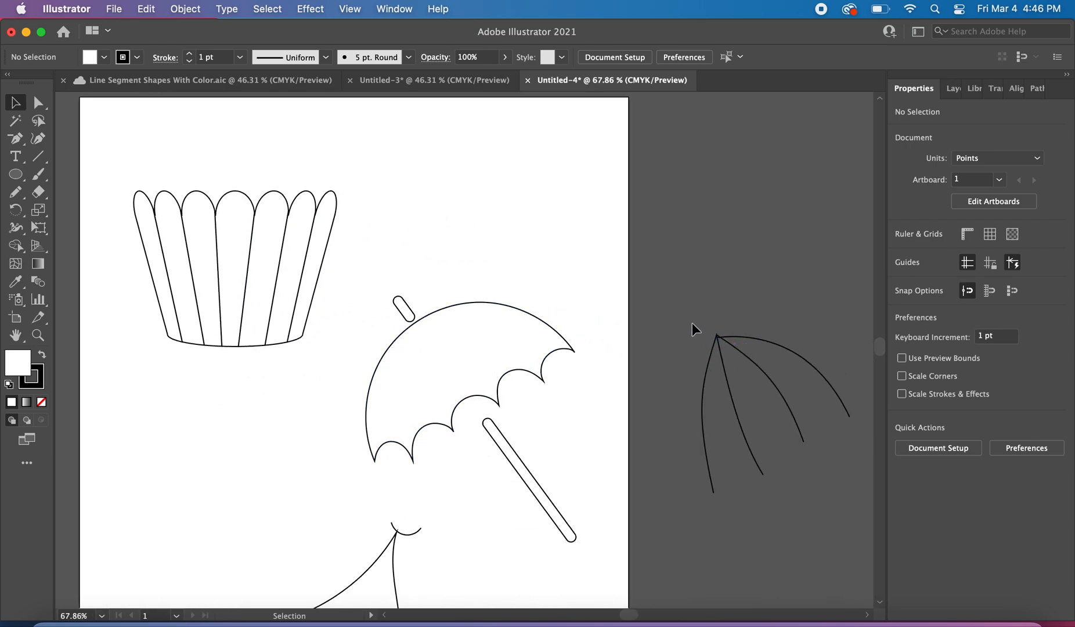
{"action": "left_click_drag", "start_coordinate": [807, 443], "coordinate": [807, 444]}
{"action": "mouse_move", "coordinate": [777, 387]}
{"action": "left_mouse_down"}
{"action": "mouse_move", "coordinate": [441, 318]}
{"action": "mouse_move", "coordinate": [499, 370]}
{"action": "mouse_move", "coordinate": [468, 348]}
{"action": "mouse_move", "coordinate": [477, 366]}
{"action": "left_mouse_up"}
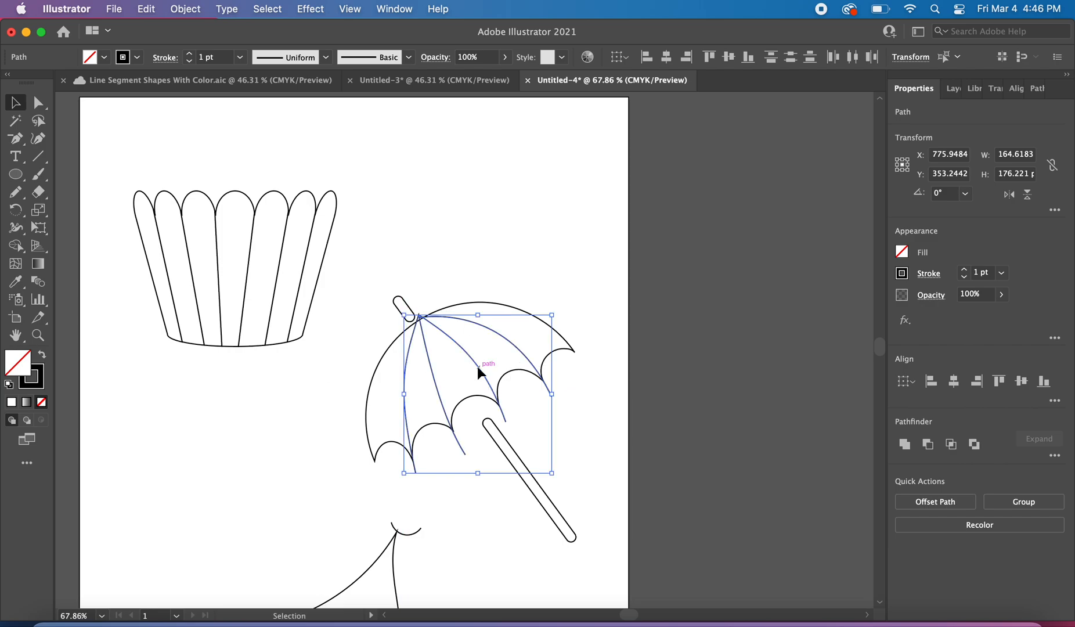
{"action": "left_click", "coordinate": [449, 258]}
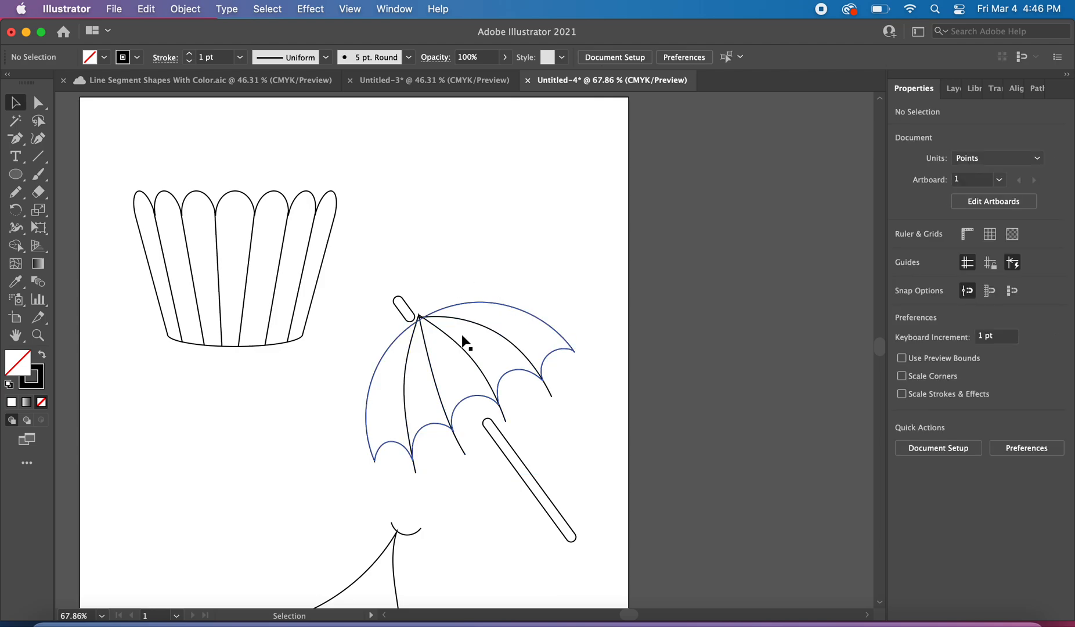
- Divide the umbrella canopy along its rib lines with the Pathfinder Divide operation, including the tip and handle in the selection
{"action": "scroll", "coordinate": [462, 339], "scroll_direction": "up", "scroll_amount": 5}
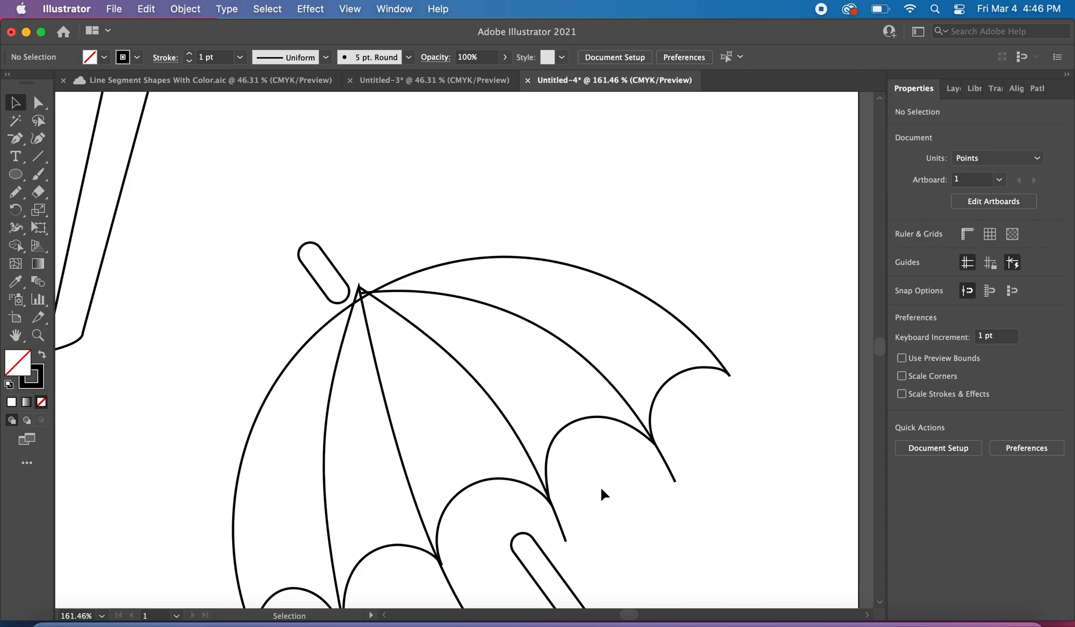
{"action": "scroll", "coordinate": [650, 477], "scroll_direction": "down", "scroll_amount": 3}
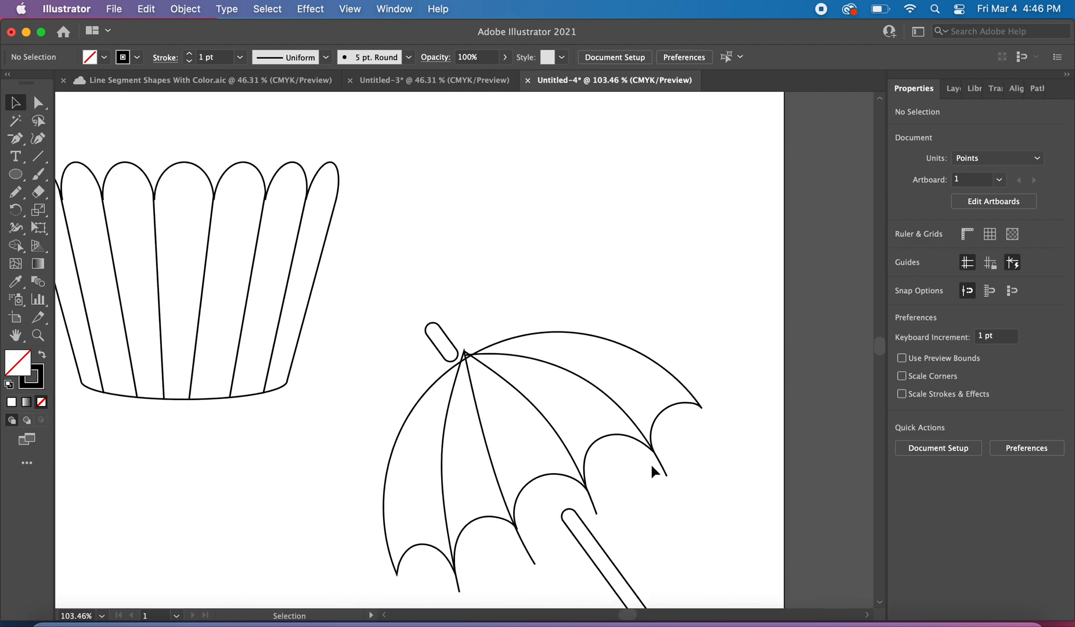
{"action": "scroll", "coordinate": [673, 412], "scroll_direction": "down", "scroll_amount": 2}
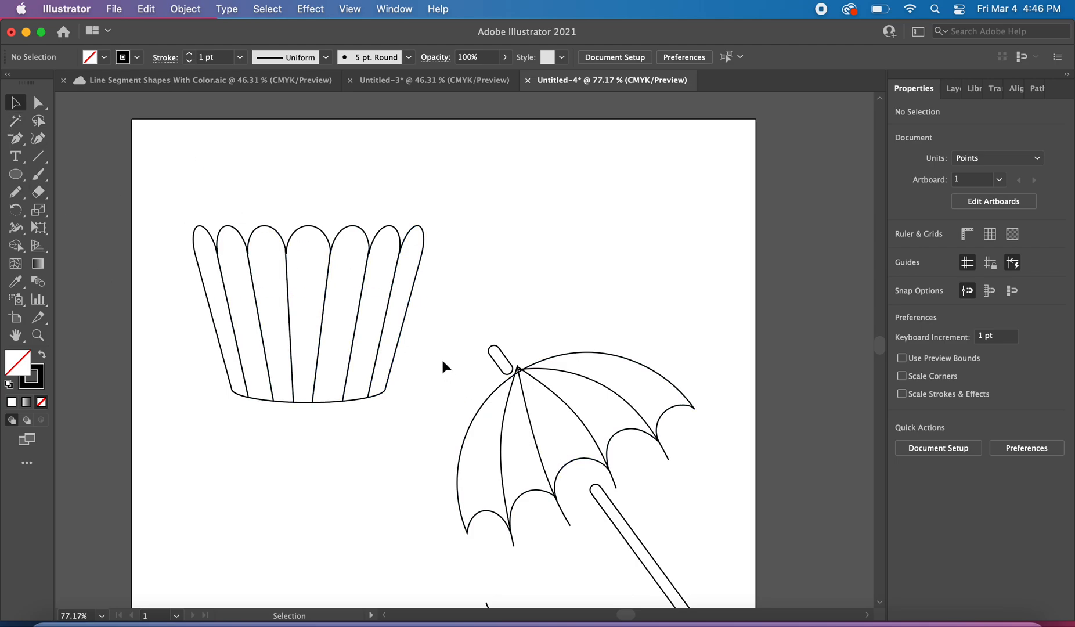
{"action": "left_click_drag", "start_coordinate": [437, 329], "coordinate": [700, 551]}
{"action": "scroll", "coordinate": [703, 409], "scroll_direction": "down", "scroll_amount": 3}
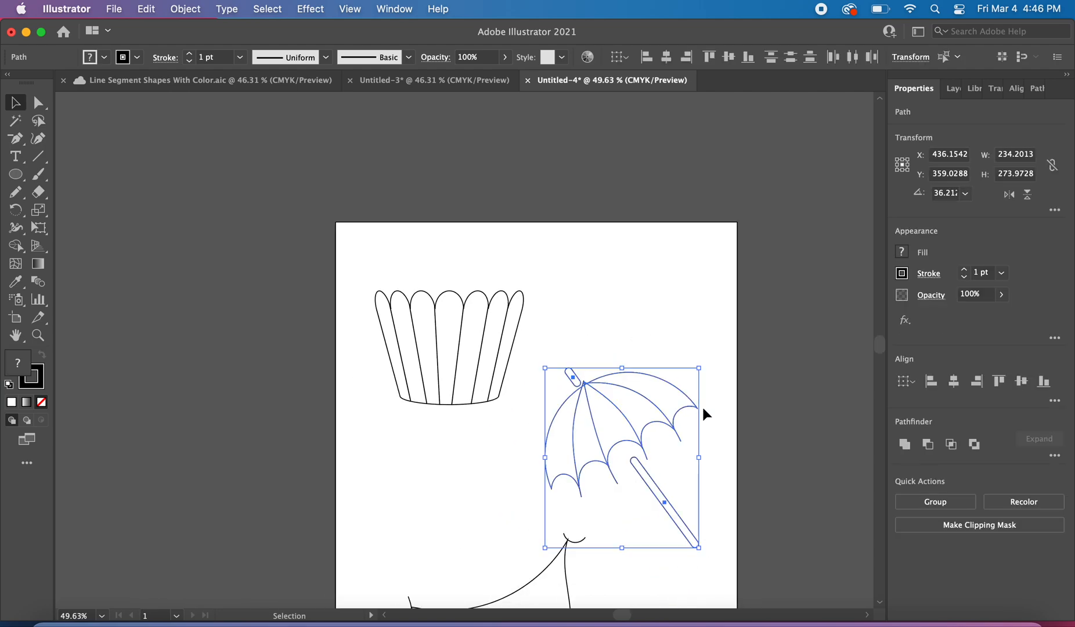
{"action": "left_click", "coordinate": [573, 285]}
{"action": "left_click_drag", "start_coordinate": [534, 361], "coordinate": [702, 486]}
{"action": "left_click", "coordinate": [1057, 456]}
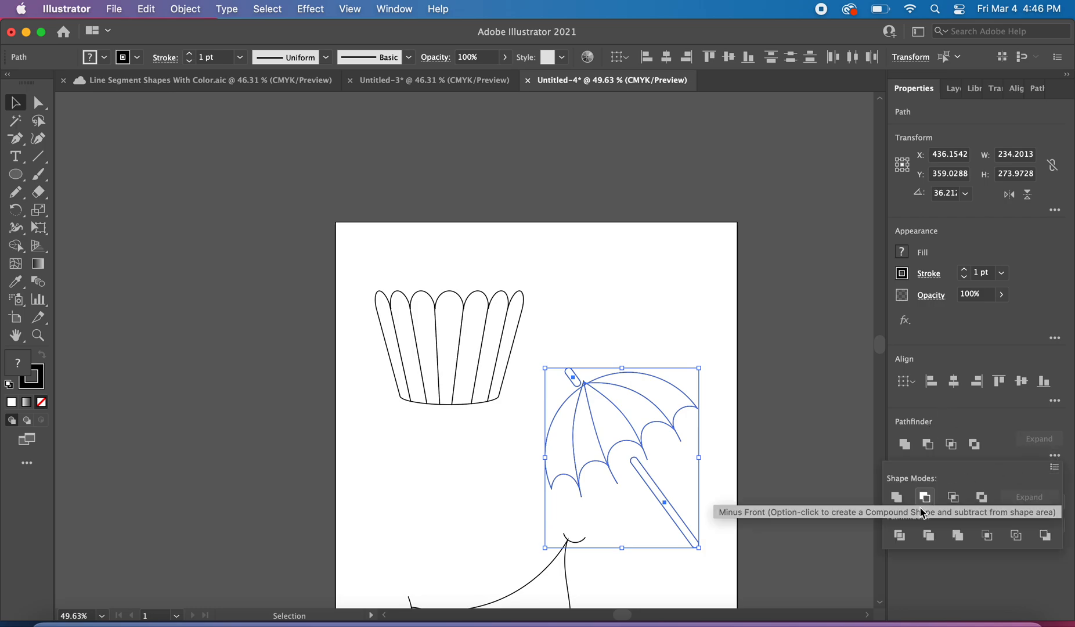
{"action": "left_click", "coordinate": [900, 534]}
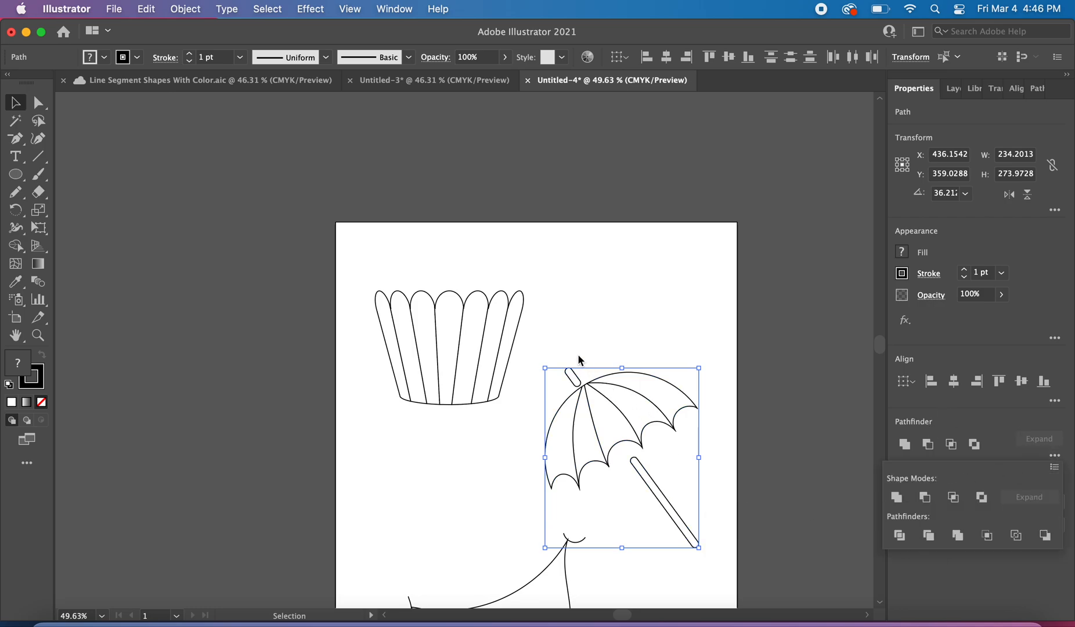
{"action": "left_click", "coordinate": [700, 360]}
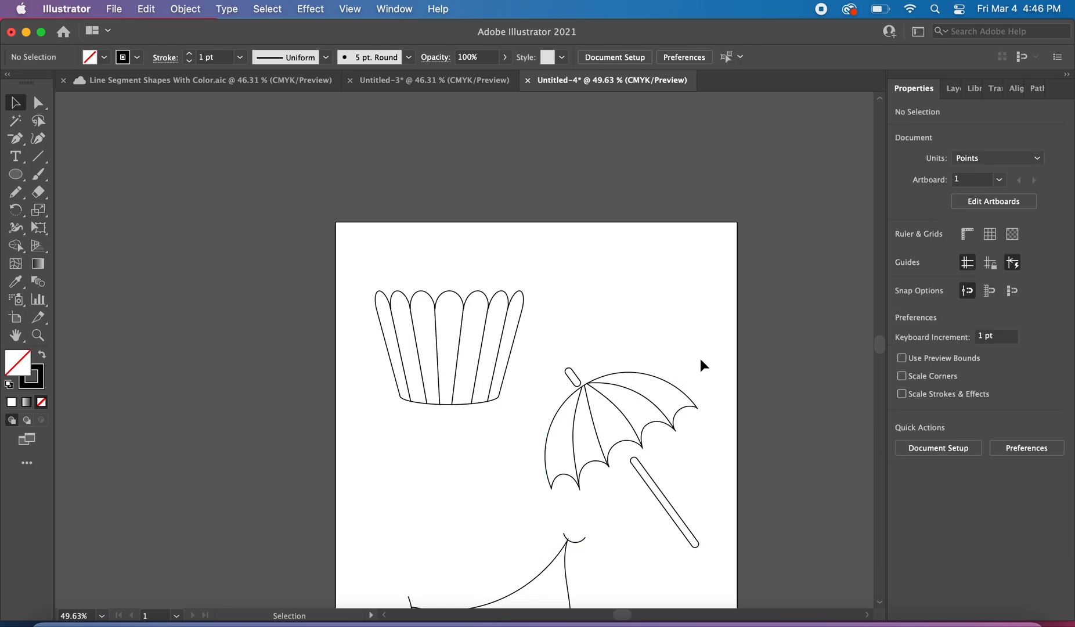
- Isolate individual umbrella canopy sections to check them as separate shapes, and exit isolation mode
{"action": "double_click", "coordinate": [591, 385]}
{"action": "left_click", "coordinate": [629, 411]}
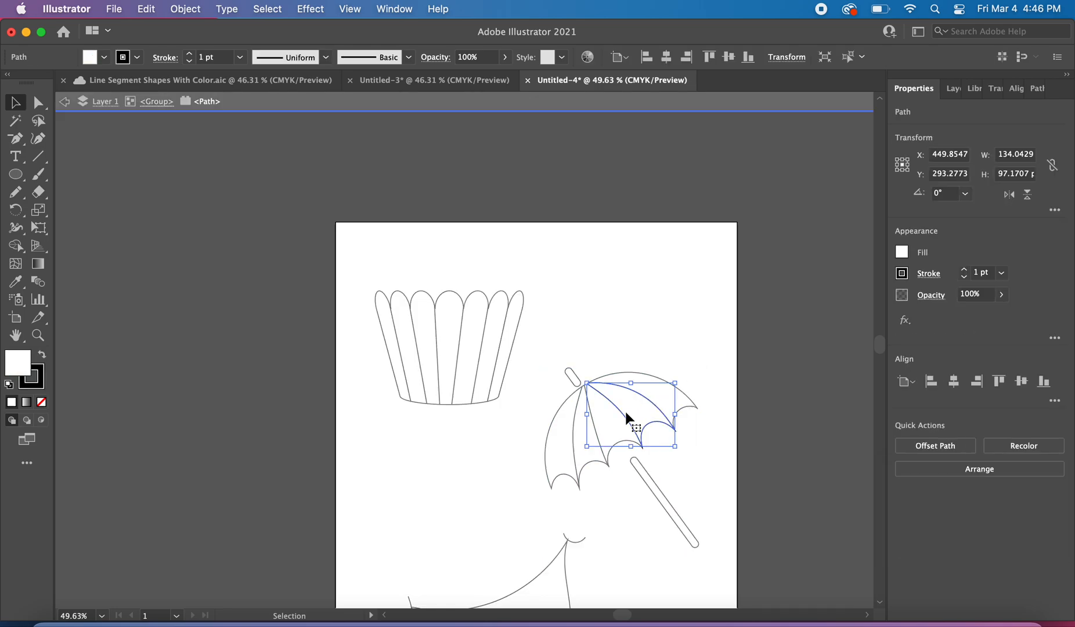
{"action": "key", "text": "Escape"}
{"action": "double_click", "coordinate": [582, 432]}
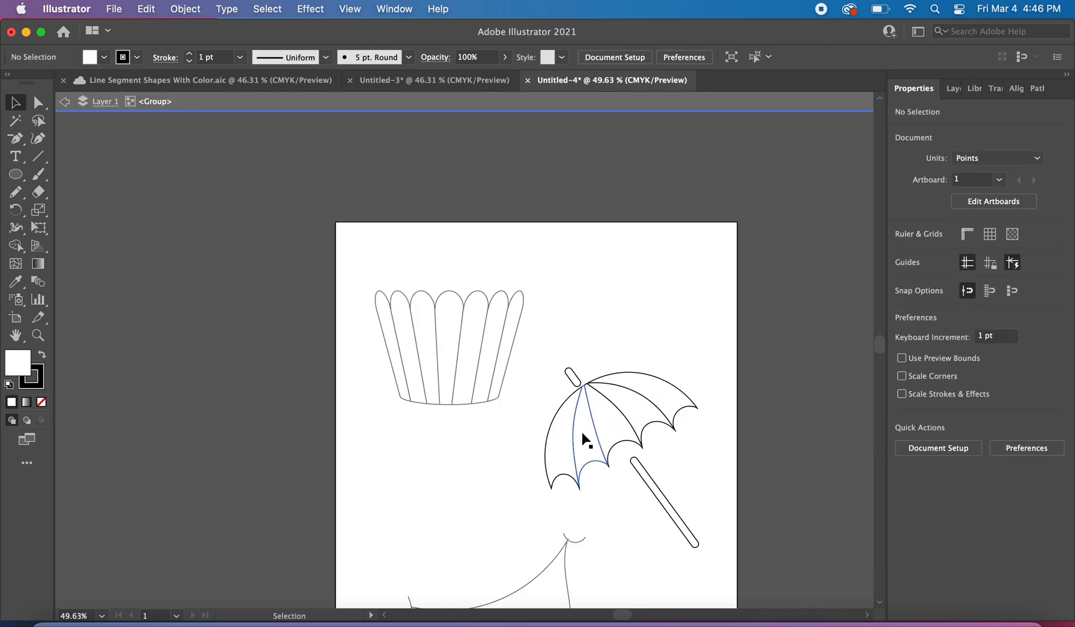
{"action": "left_click", "coordinate": [555, 432]}
{"action": "left_click", "coordinate": [606, 369]}
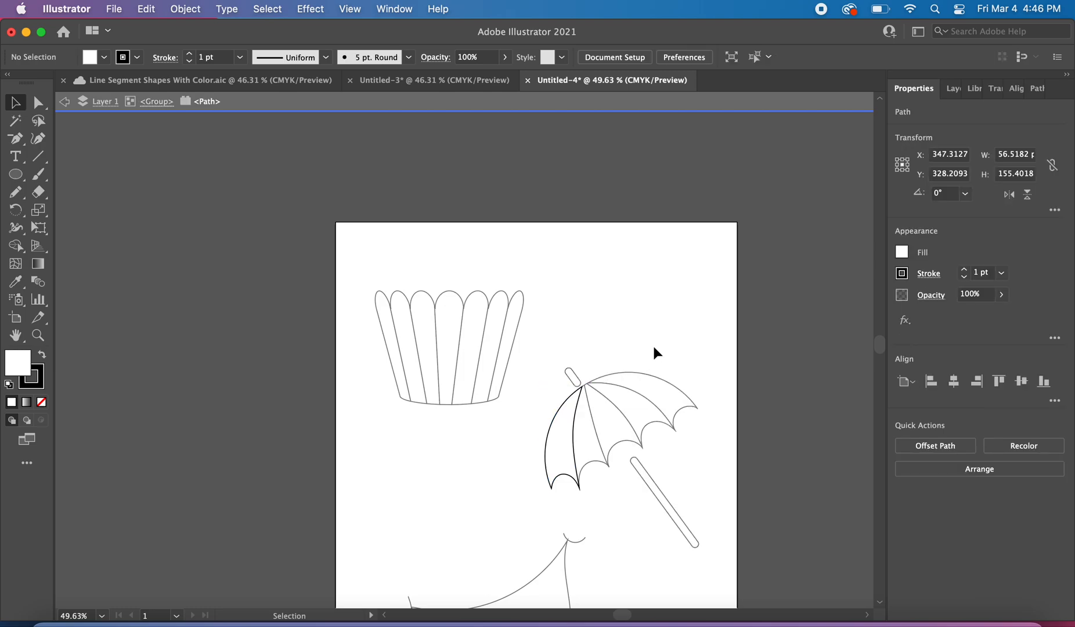
{"action": "left_click", "coordinate": [64, 107]}
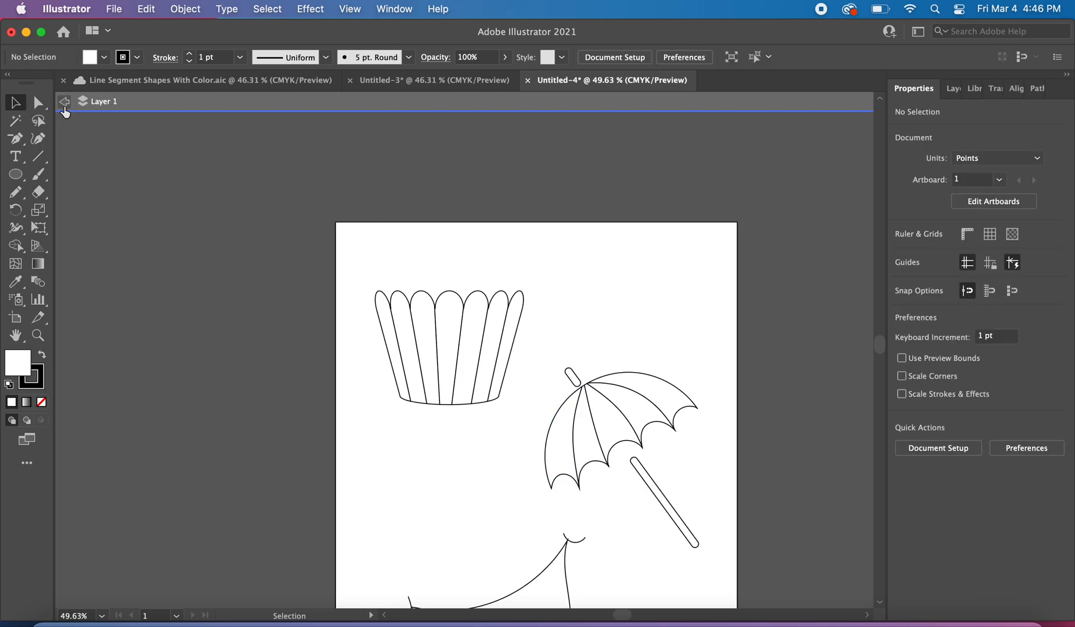
- Move the long teeth curve and the double-humped tongue curve together into the open mouth shape, crossing its outline
{"action": "scroll", "coordinate": [198, 350], "scroll_direction": "down", "scroll_amount": 4}
{"action": "scroll", "coordinate": [198, 350], "scroll_direction": "down", "scroll_amount": 2}
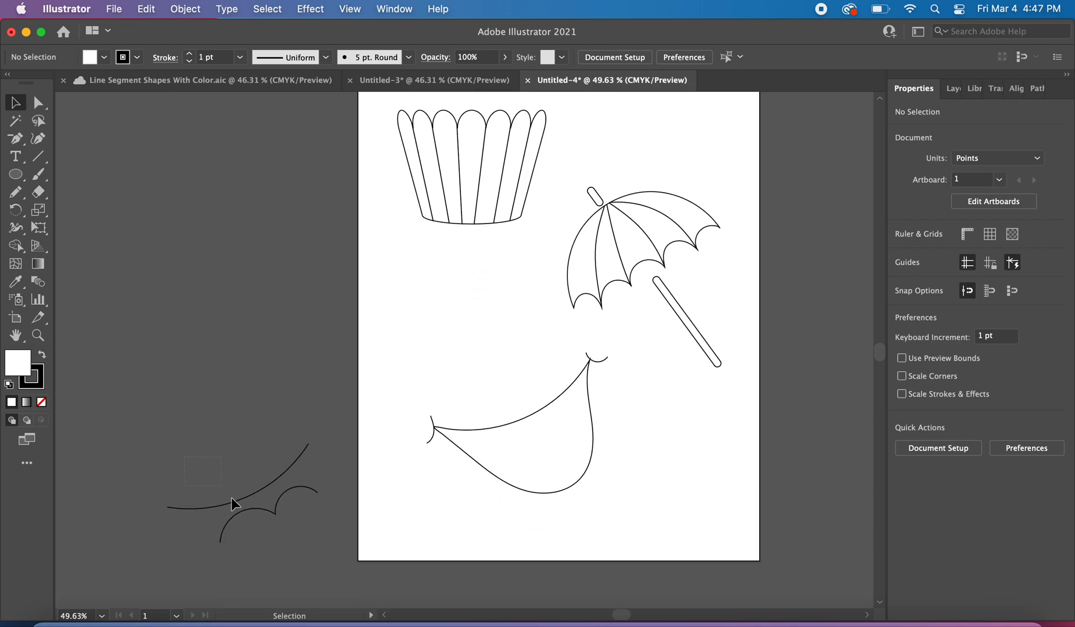
{"action": "left_click_drag", "start_coordinate": [224, 489], "coordinate": [296, 563]}
{"action": "mouse_move", "coordinate": [267, 509]}
{"action": "left_mouse_down"}
{"action": "mouse_move", "coordinate": [523, 473]}
{"action": "mouse_move", "coordinate": [543, 456]}
{"action": "left_mouse_up"}
{"action": "left_click", "coordinate": [433, 361]}
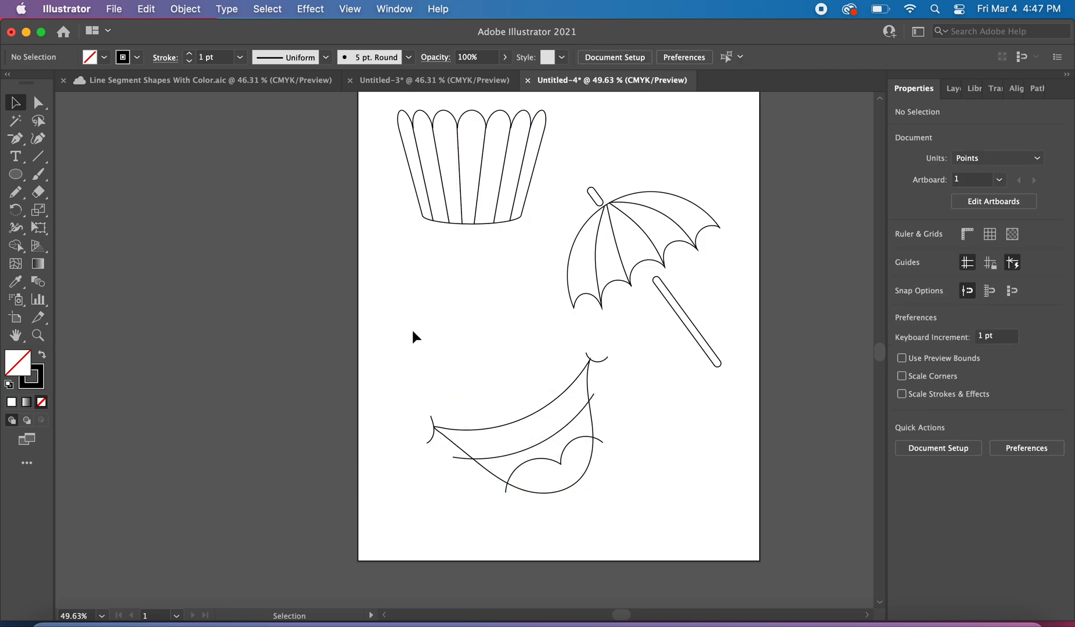
- Divide the open mouth along its teeth and tongue curves with the Pathfinder Divide operation, including the corner curves in the selection
{"action": "left_click_drag", "start_coordinate": [399, 332], "coordinate": [635, 541]}
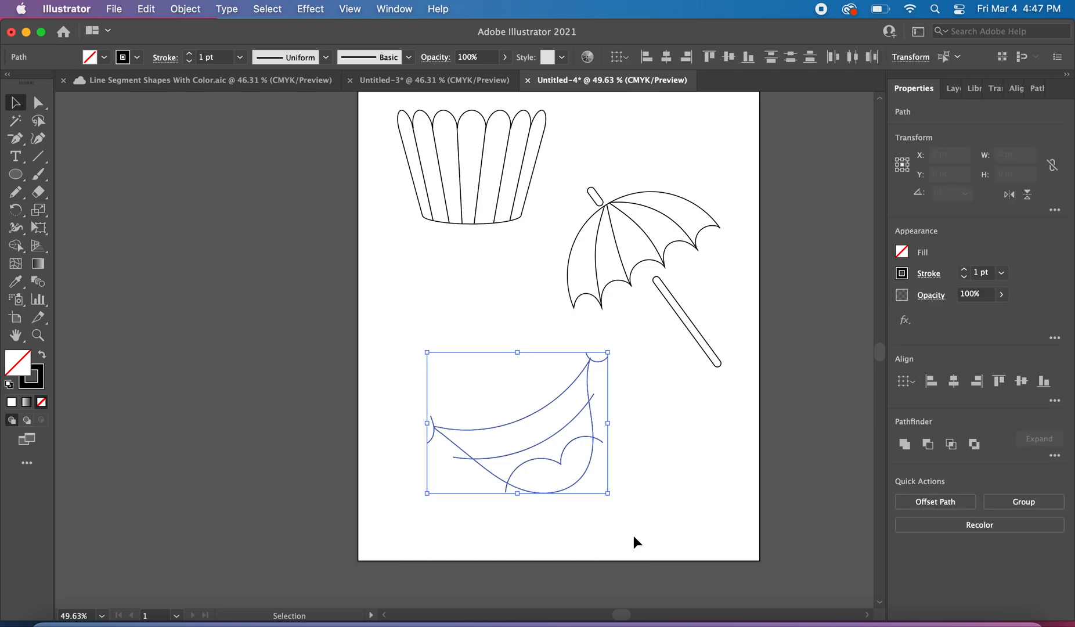
{"action": "left_click", "coordinate": [1052, 456]}
{"action": "left_click", "coordinate": [900, 534]}
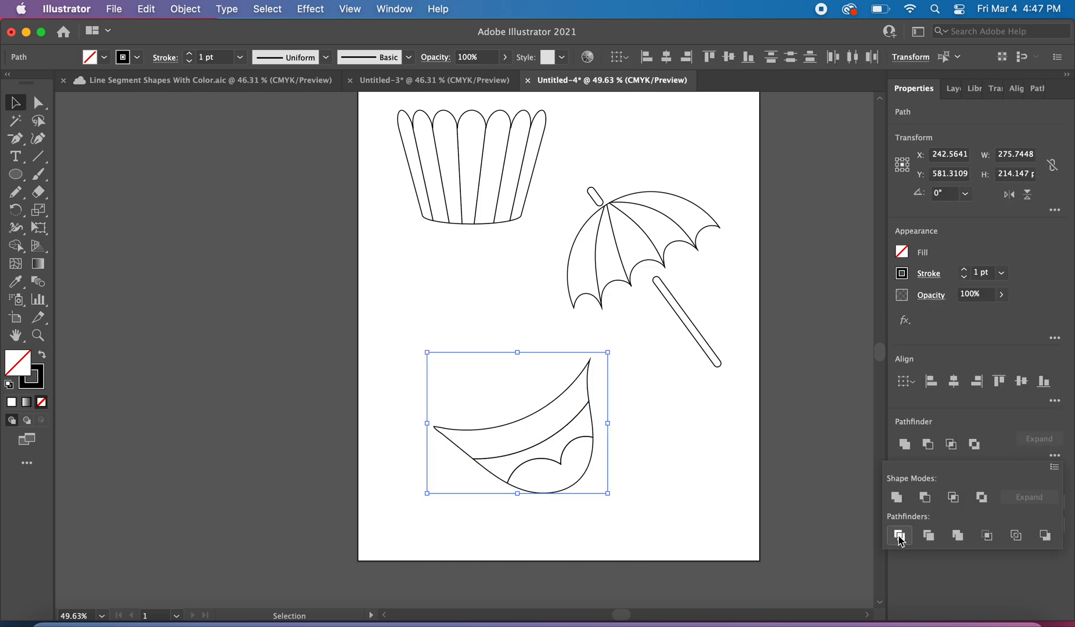
{"action": "left_click", "coordinate": [662, 407]}
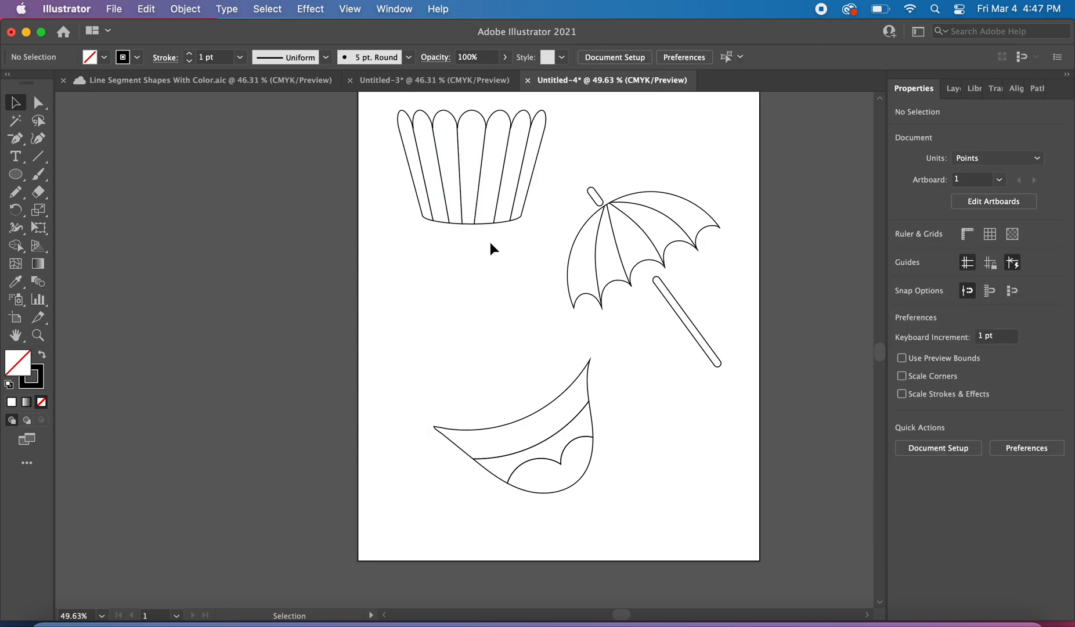
- Isolate the mouth's middle section and tongue section to check them as separate shapes, and exit isolation mode
{"action": "scroll", "coordinate": [490, 242], "scroll_direction": "up", "scroll_amount": 3}
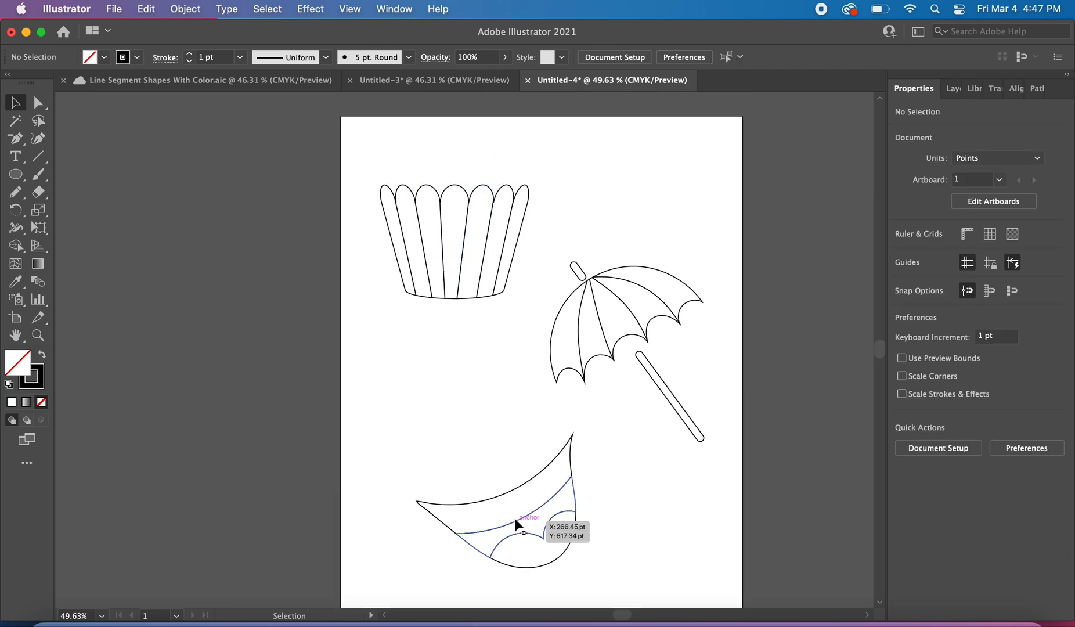
{"action": "double_click", "coordinate": [539, 535]}
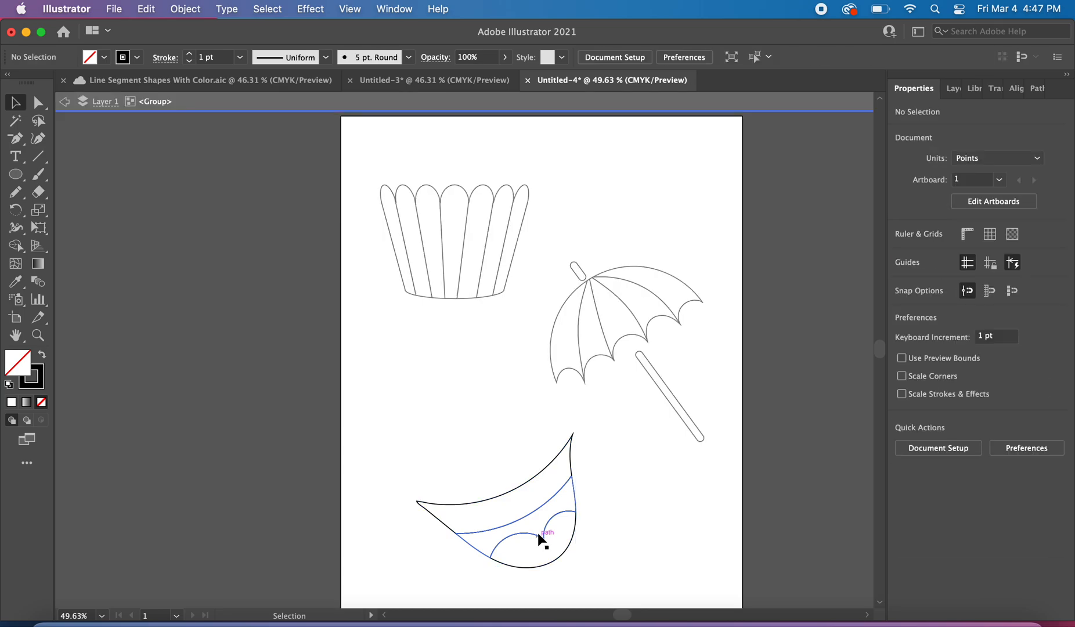
{"action": "left_click", "coordinate": [539, 535]}
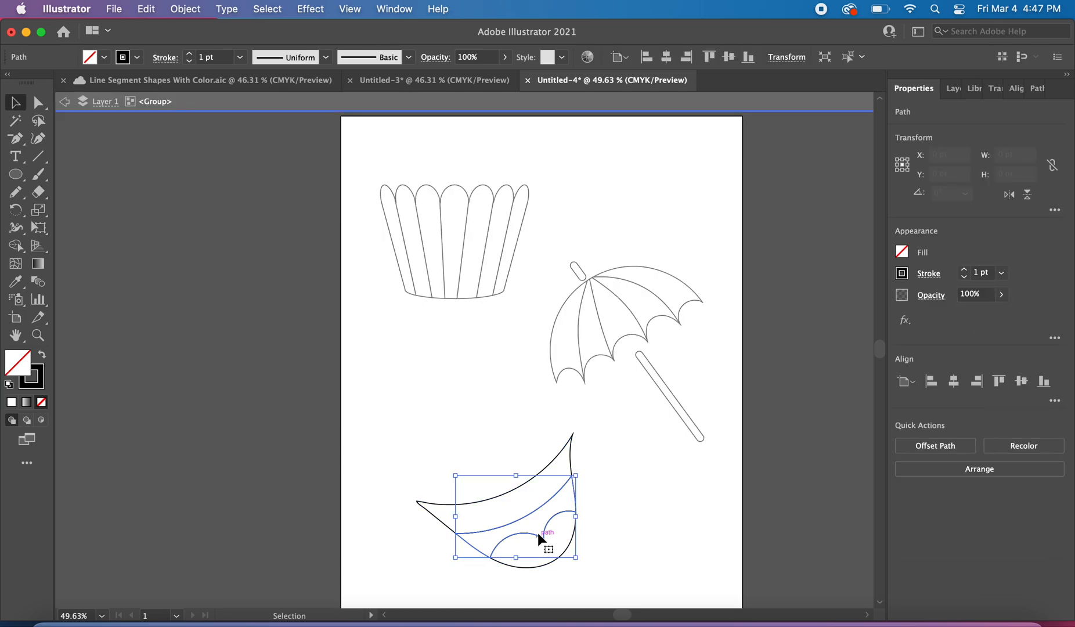
{"action": "double_click", "coordinate": [541, 566]}
{"action": "left_click", "coordinate": [310, 404]}
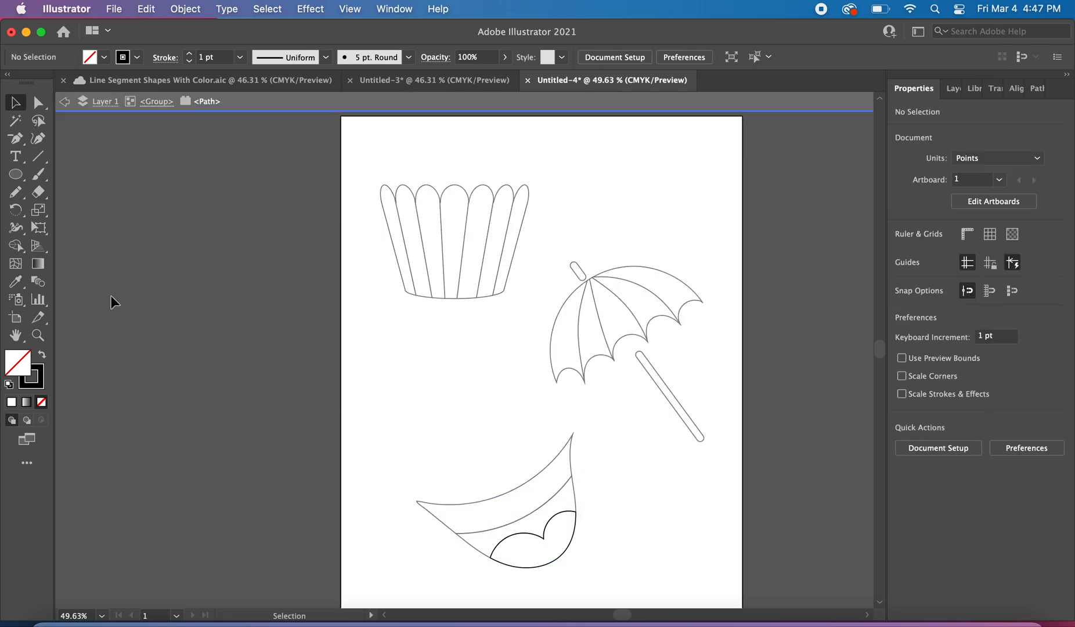
{"action": "left_click", "coordinate": [63, 101]}
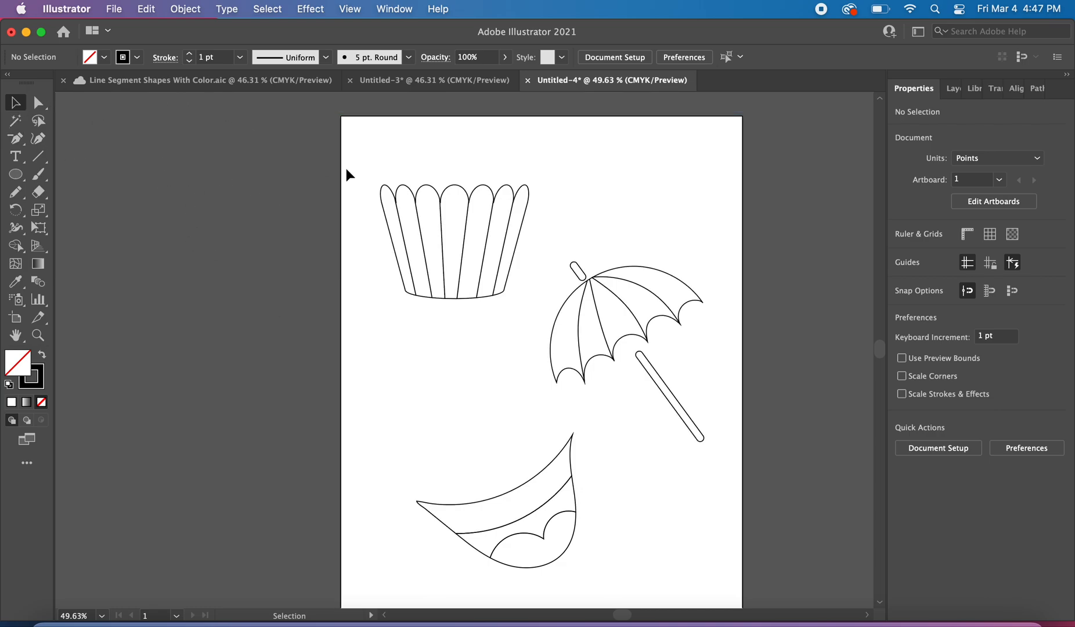
- Compare the coloured artwork in Line Segment Shapes With Color.aic with the undivided line drawings in Untitled-3
{"action": "left_click", "coordinate": [258, 80]}
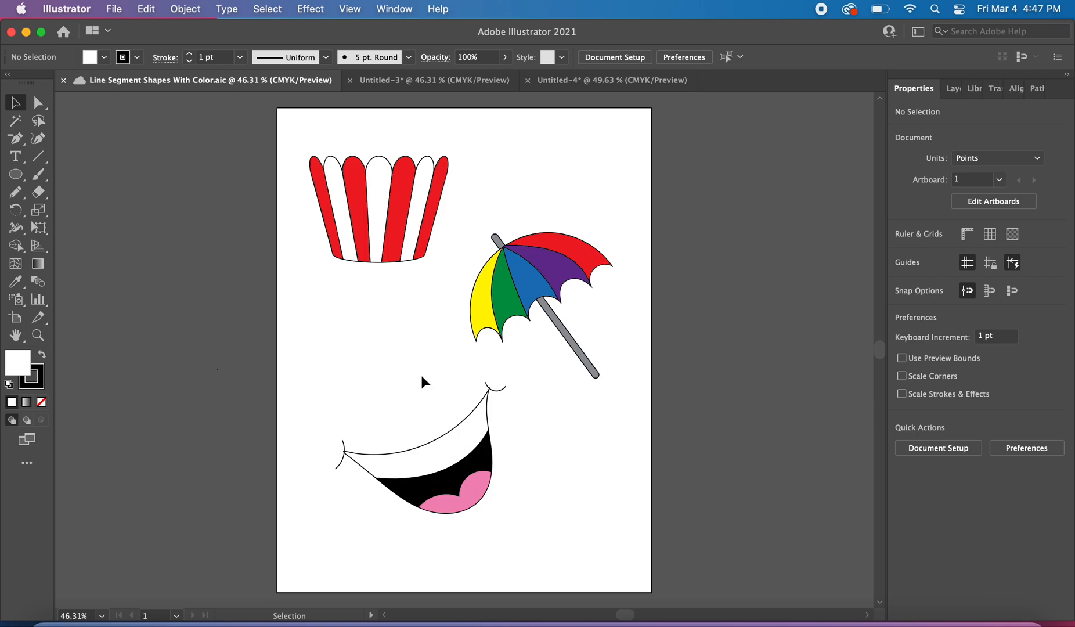
{"action": "left_click", "coordinate": [400, 80]}
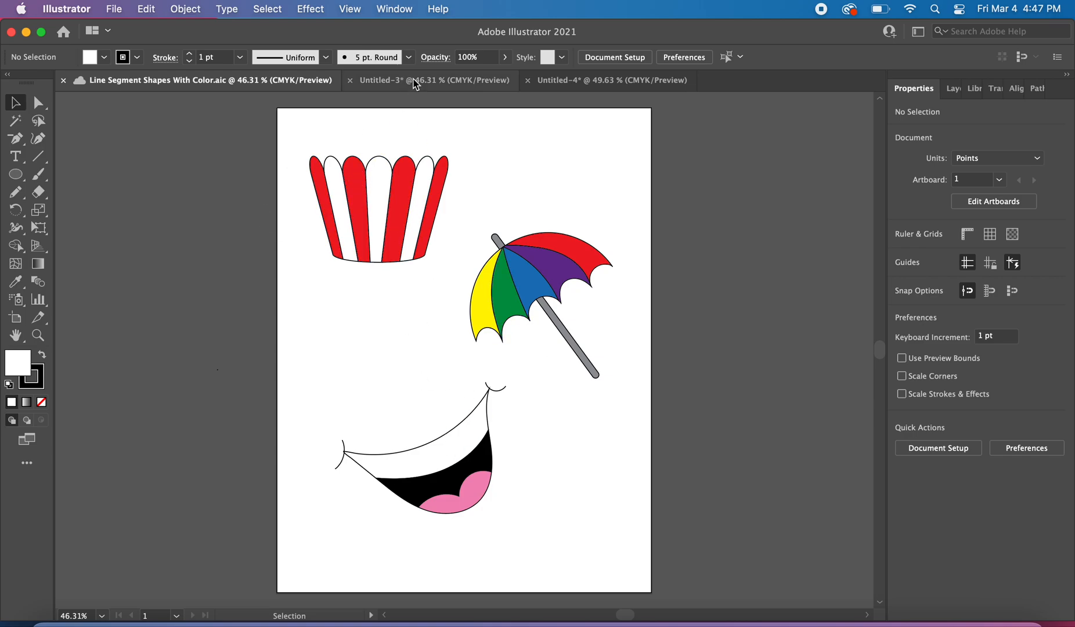
{"action": "left_click", "coordinate": [243, 286]}
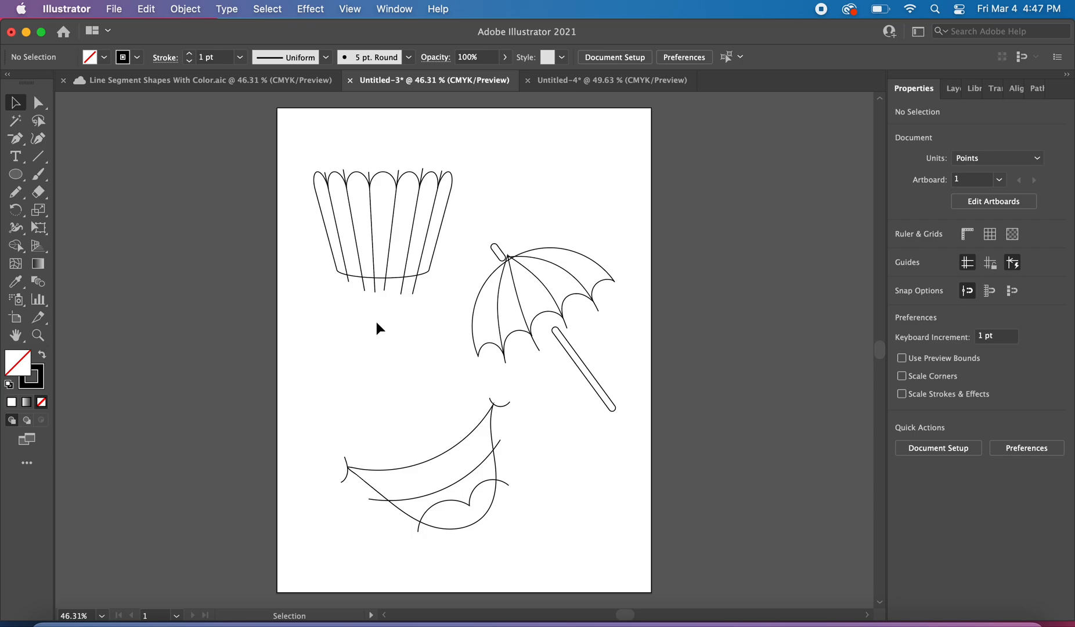
- In Line Segment Shapes With Color.aic, isolate the mouth's black inner section, try gray and dark brown fills, settle on medium brown, and exit isolation
{"action": "left_click", "coordinate": [287, 81]}
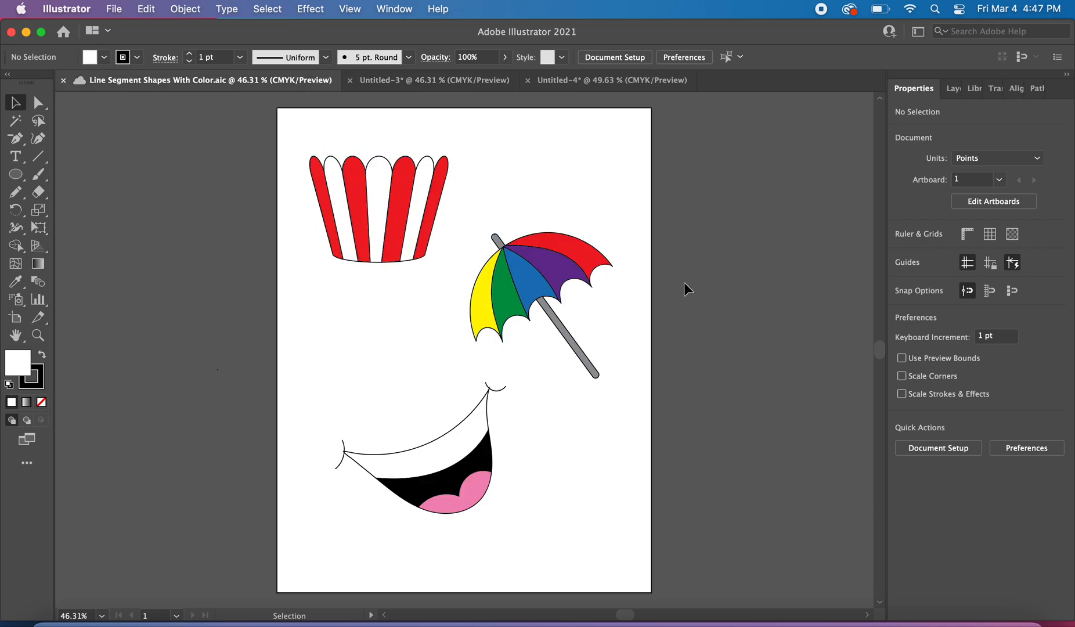
{"action": "double_click", "coordinate": [468, 454]}
{"action": "left_click", "coordinate": [471, 459]}
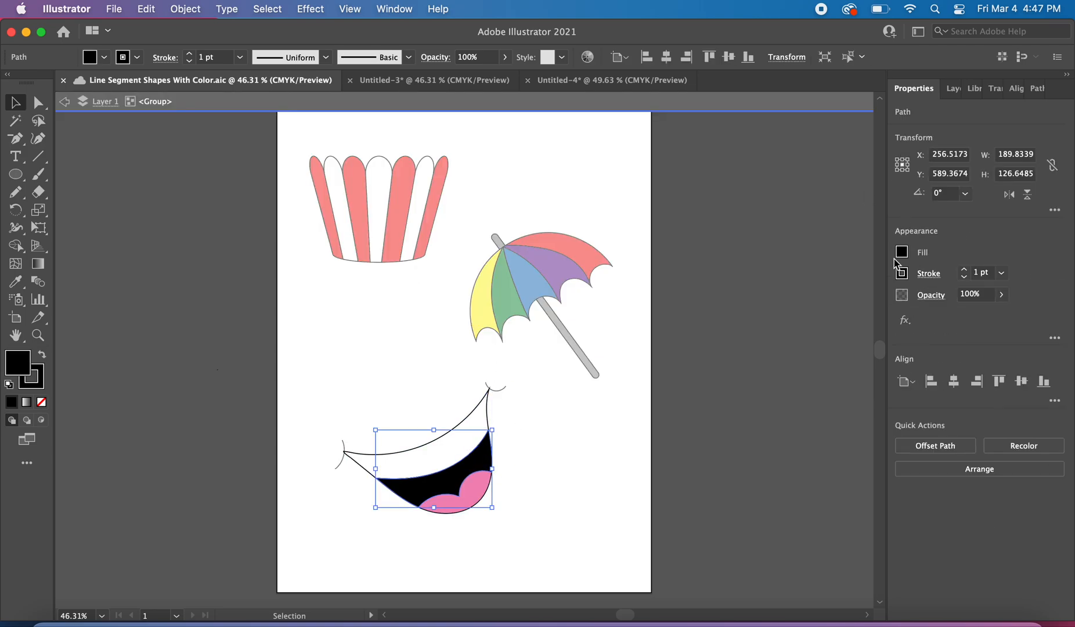
{"action": "left_click", "coordinate": [902, 253]}
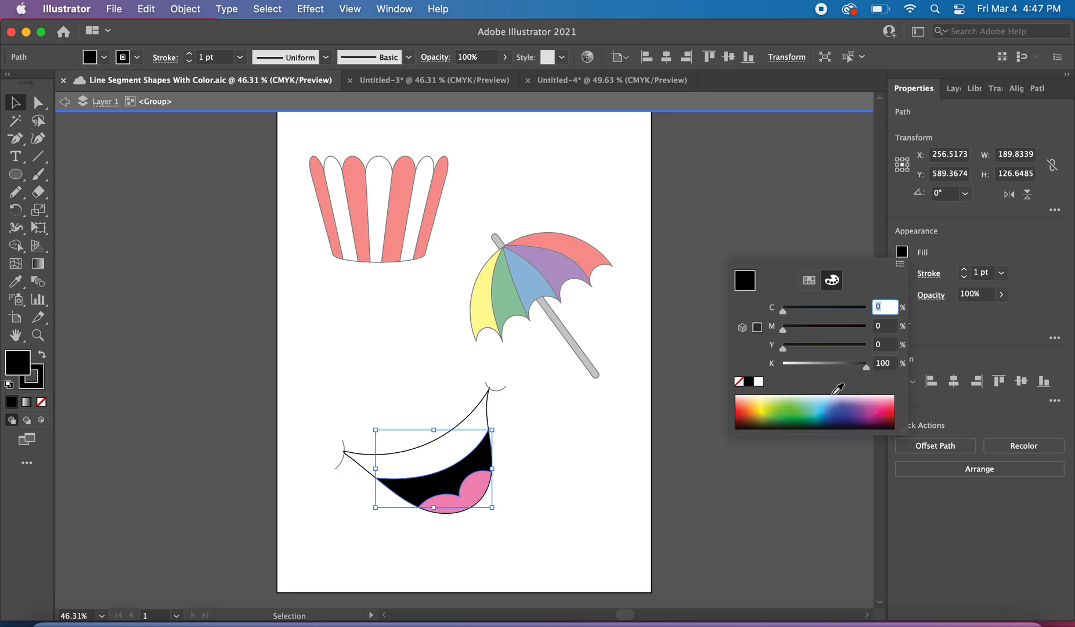
{"action": "left_click", "coordinate": [809, 280]}
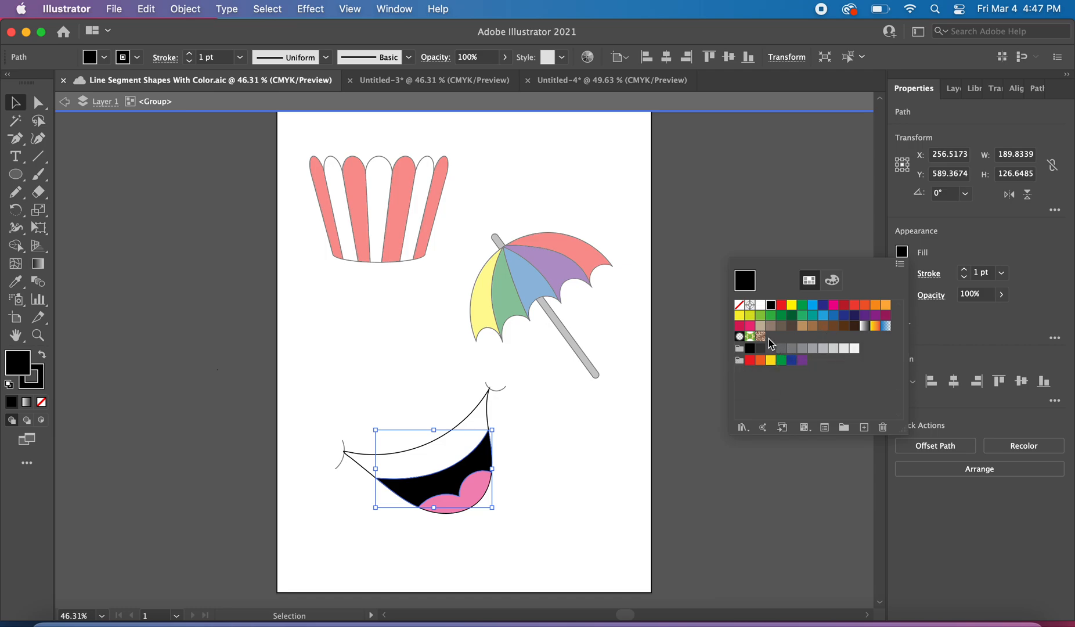
{"action": "left_click", "coordinate": [793, 349]}
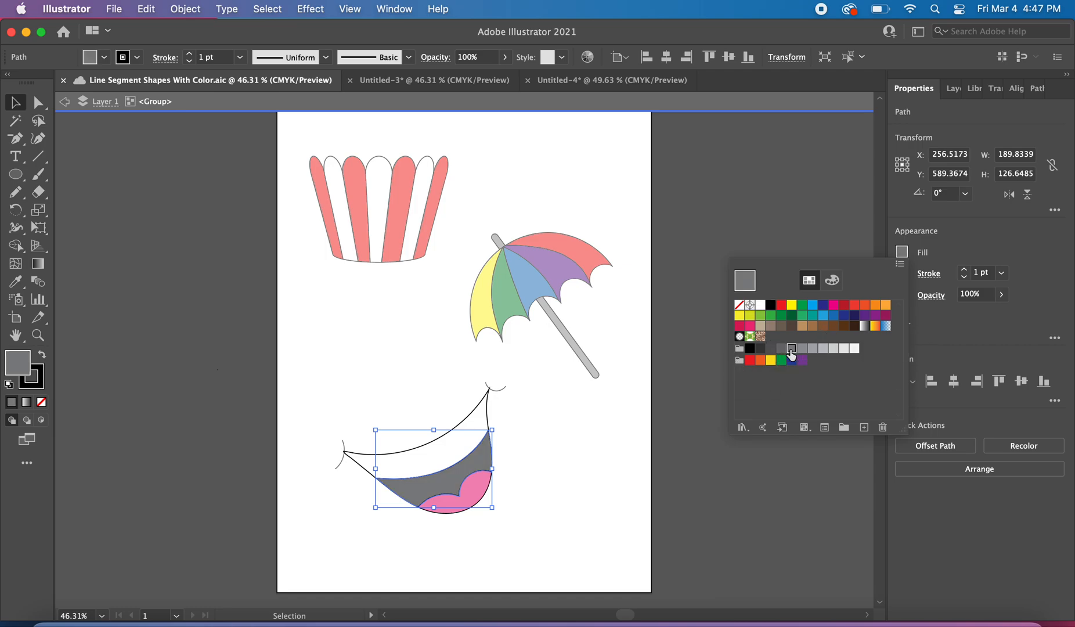
{"action": "left_click", "coordinate": [813, 349]}
{"action": "left_click", "coordinate": [823, 349]}
{"action": "left_click", "coordinate": [843, 327]}
{"action": "left_click", "coordinate": [854, 327]}
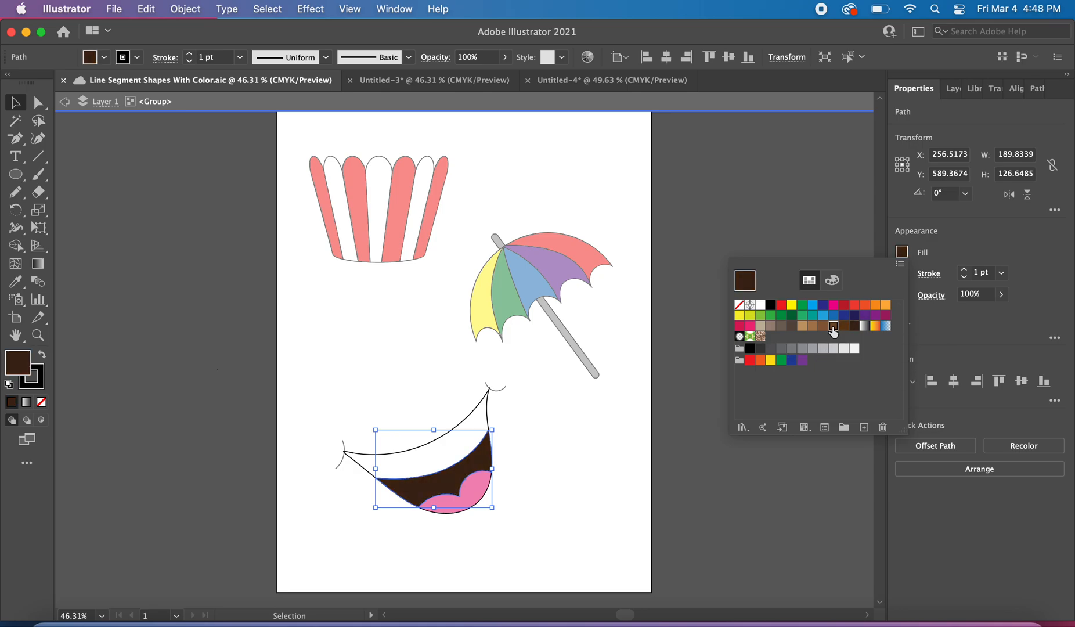
{"action": "left_click", "coordinate": [834, 327]}
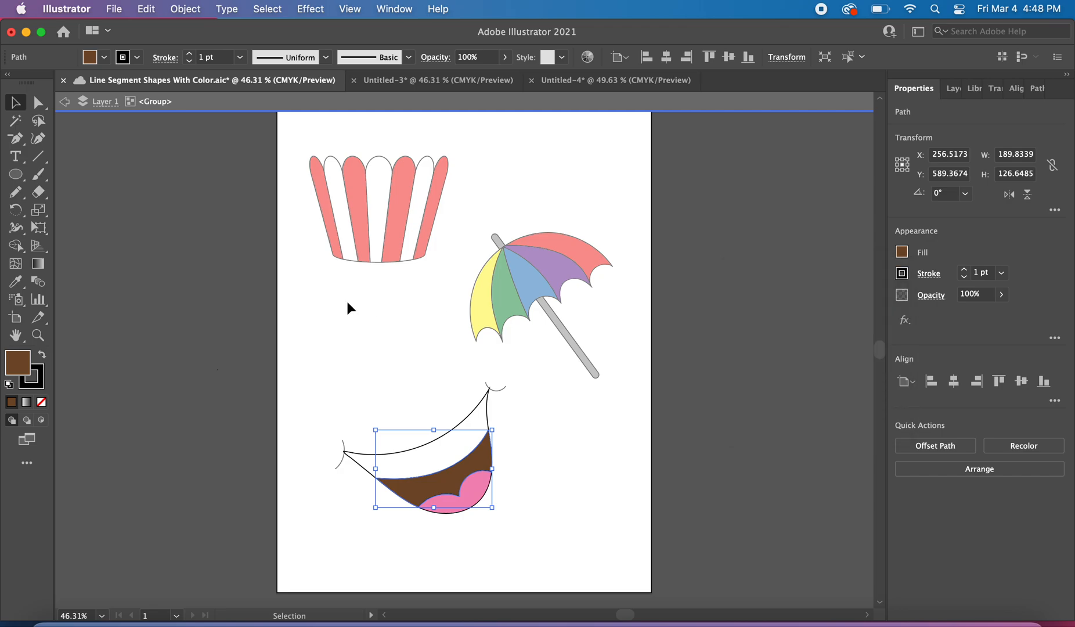
{"action": "left_click", "coordinate": [64, 102]}
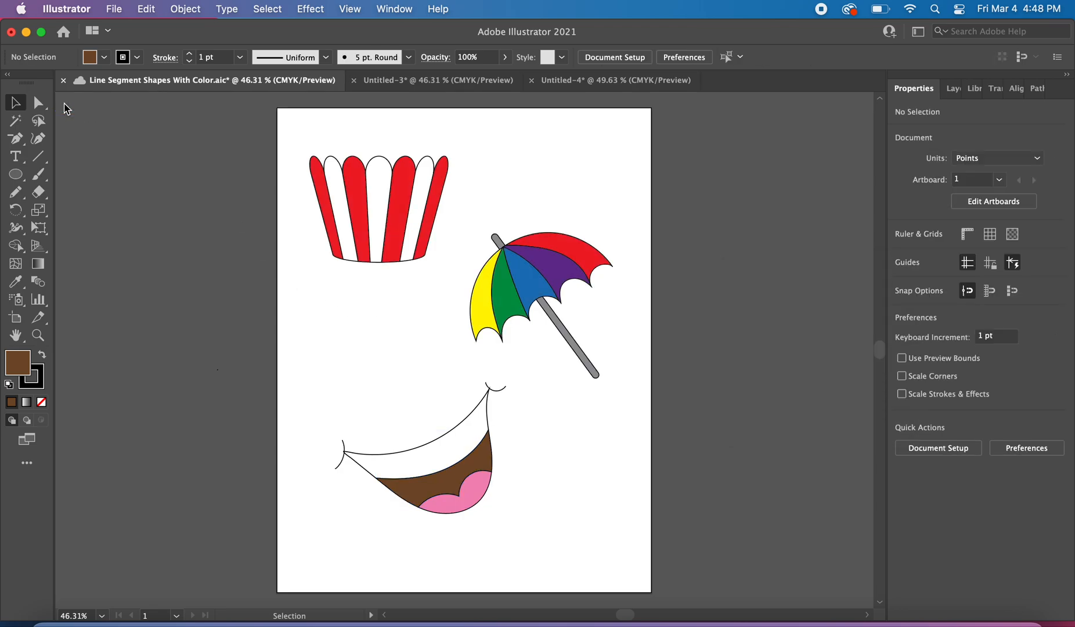